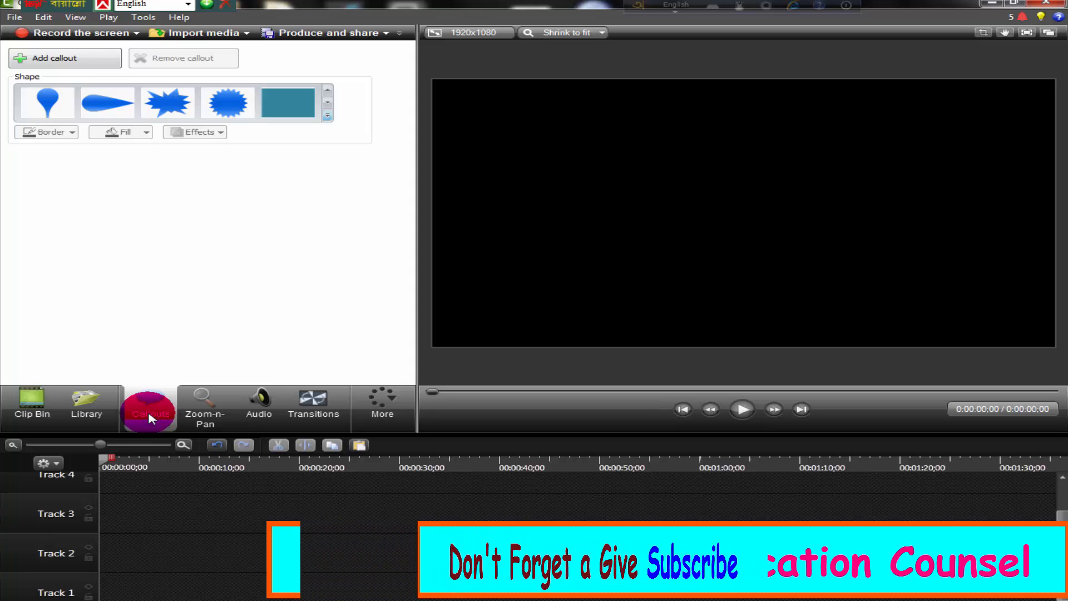
Import the video "blogger 2" from the New Create FEC folder into the Clip Bin
{"action": "left_click", "coordinate": [8, 417]}
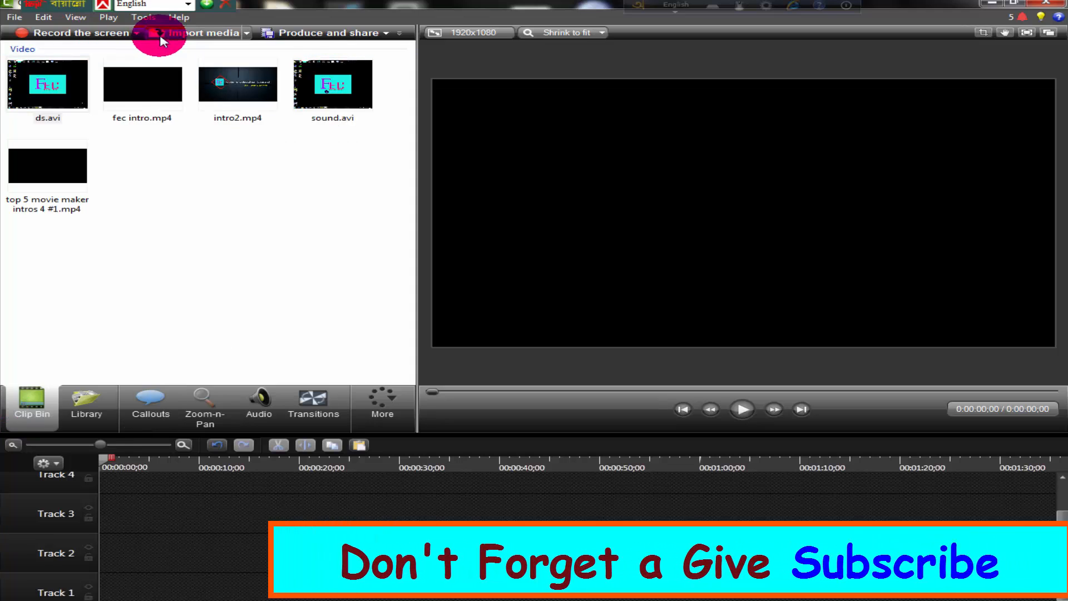
{"action": "left_click", "coordinate": [157, 34]}
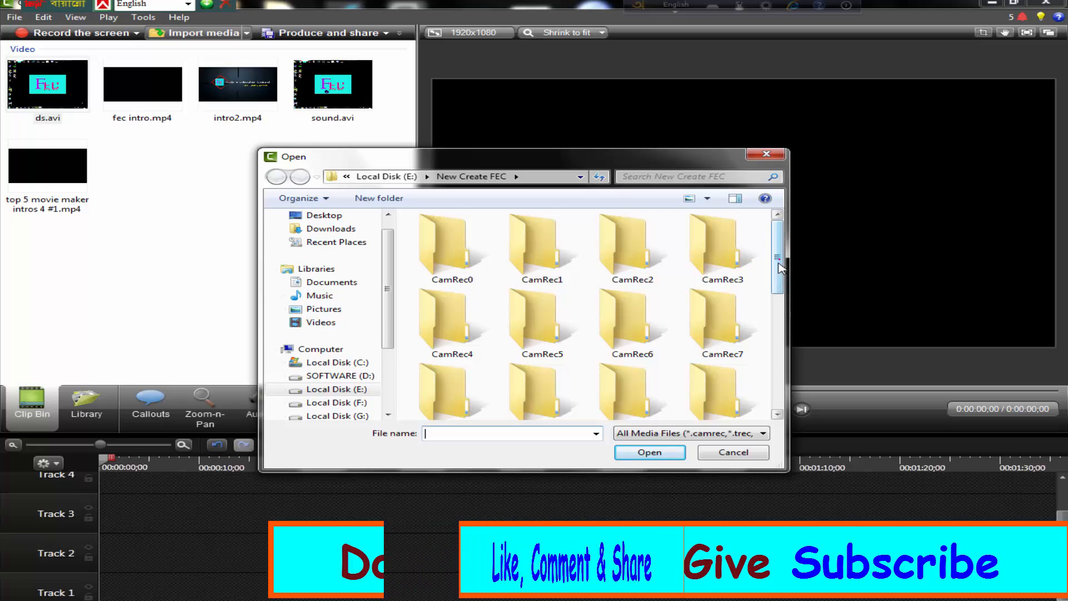
{"action": "left_click_drag", "start_coordinate": [777, 260], "coordinate": [781, 348]}
{"action": "left_click", "coordinate": [732, 337]}
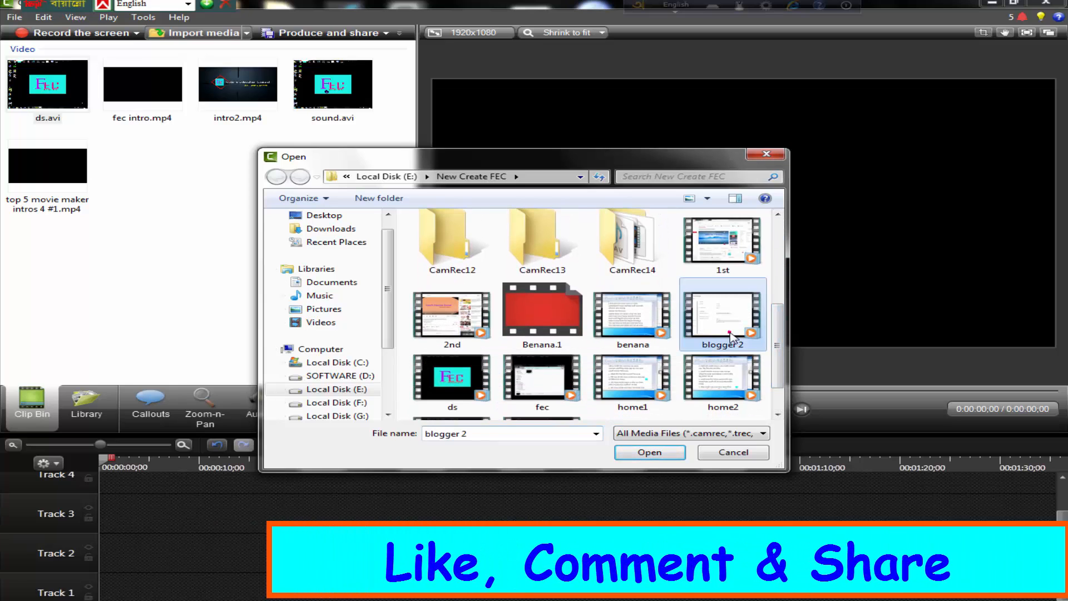
{"action": "left_click", "coordinate": [649, 452]}
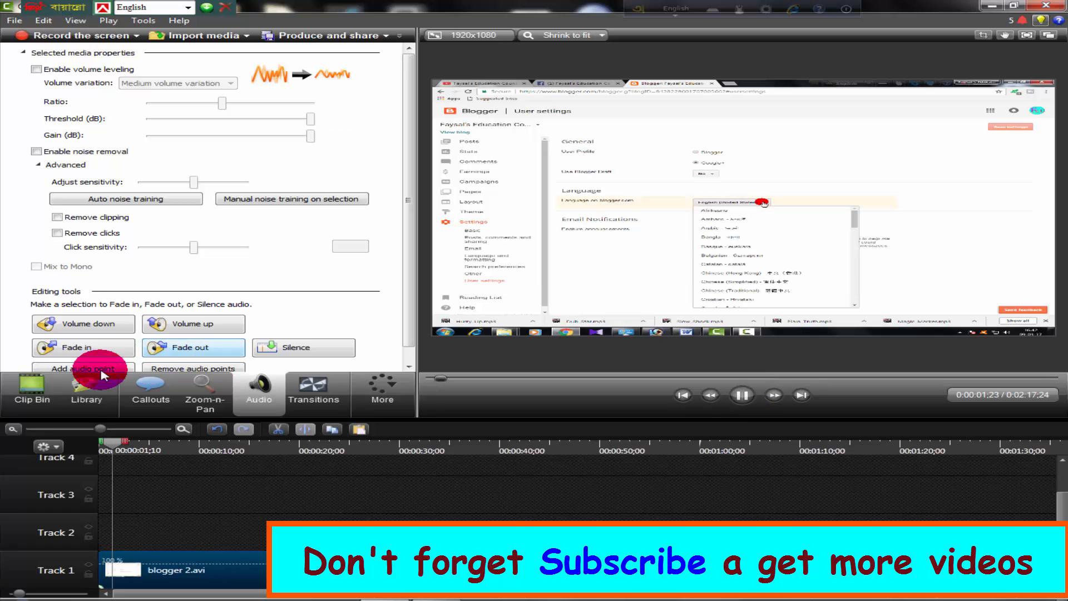
Pause the playback of blogger 2.avi and move the playhead back to 0:00:04;16, dismissing the Windows color scheme prompt
{"action": "left_click", "coordinate": [30, 392]}
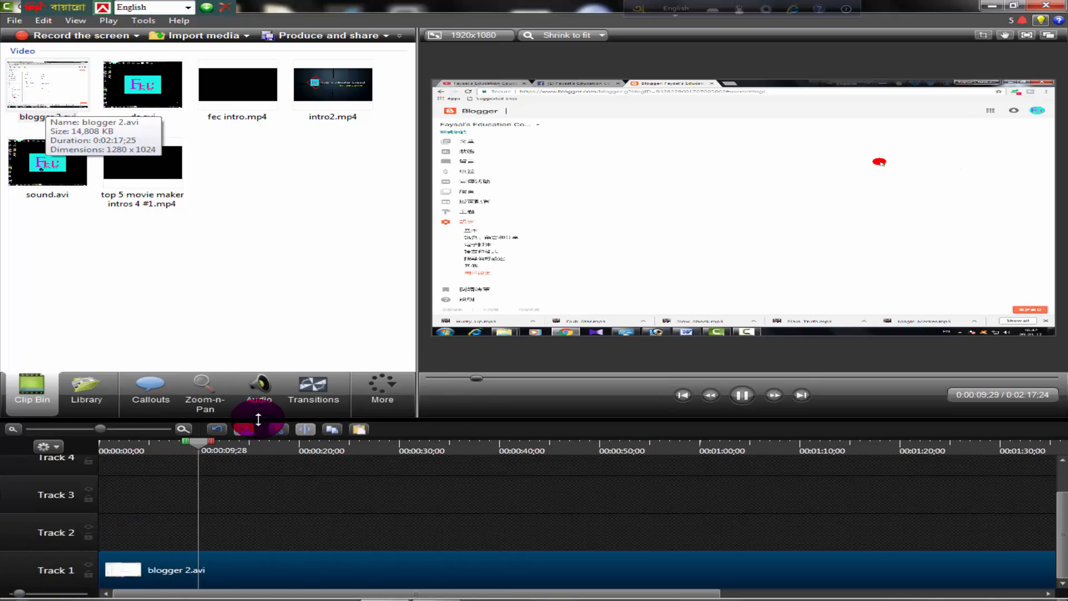
{"action": "left_click", "coordinate": [742, 395]}
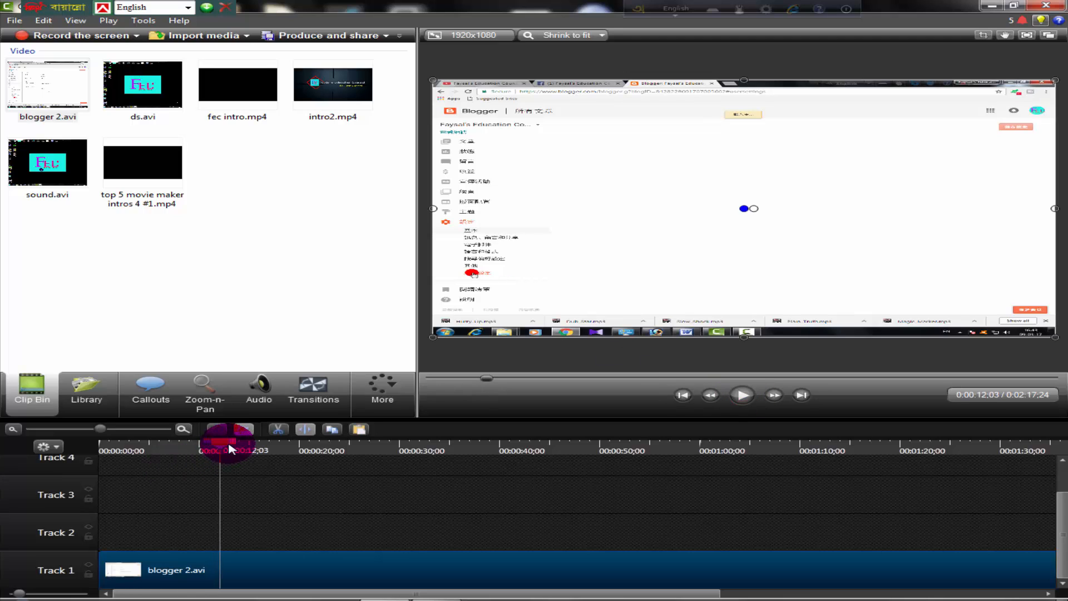
{"action": "left_click_drag", "start_coordinate": [221, 443], "coordinate": [146, 461]}
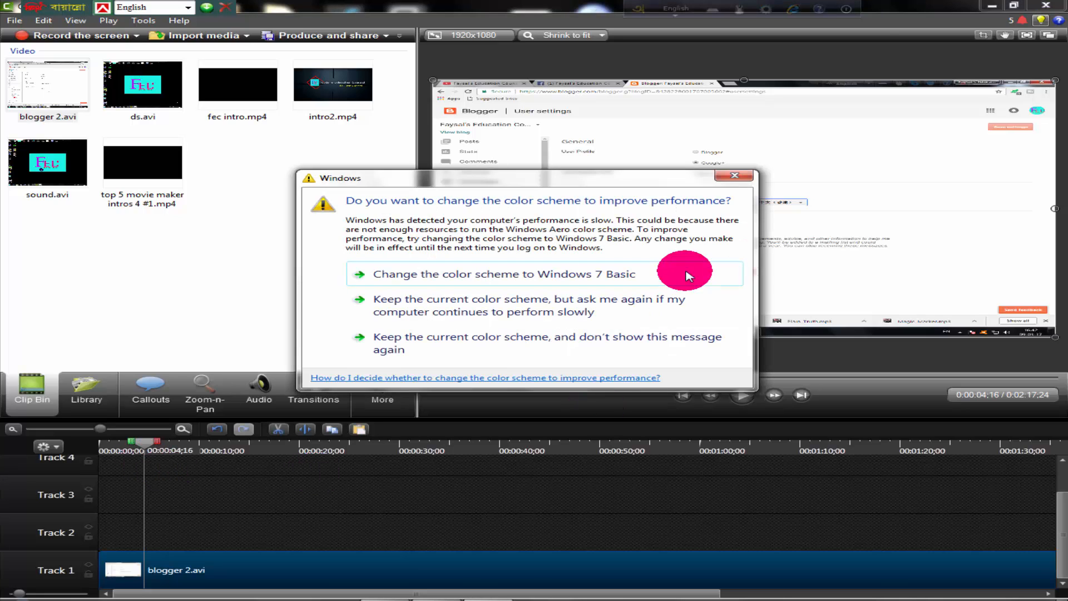
{"action": "left_click", "coordinate": [733, 176]}
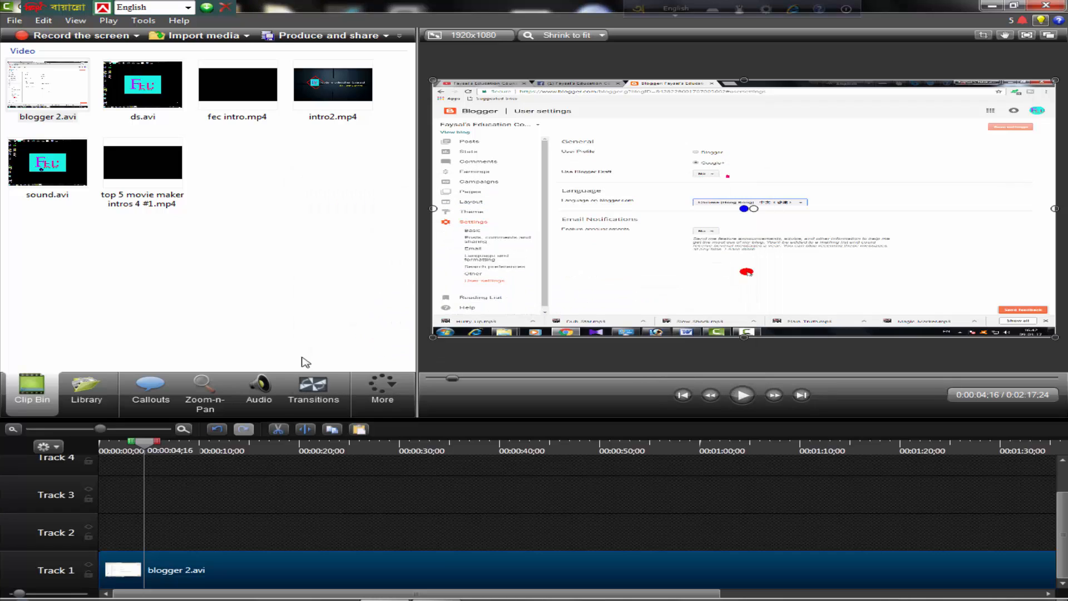
Add a rectangular text callout with the playhead at 0:00:03;28
{"action": "left_click", "coordinate": [136, 396]}
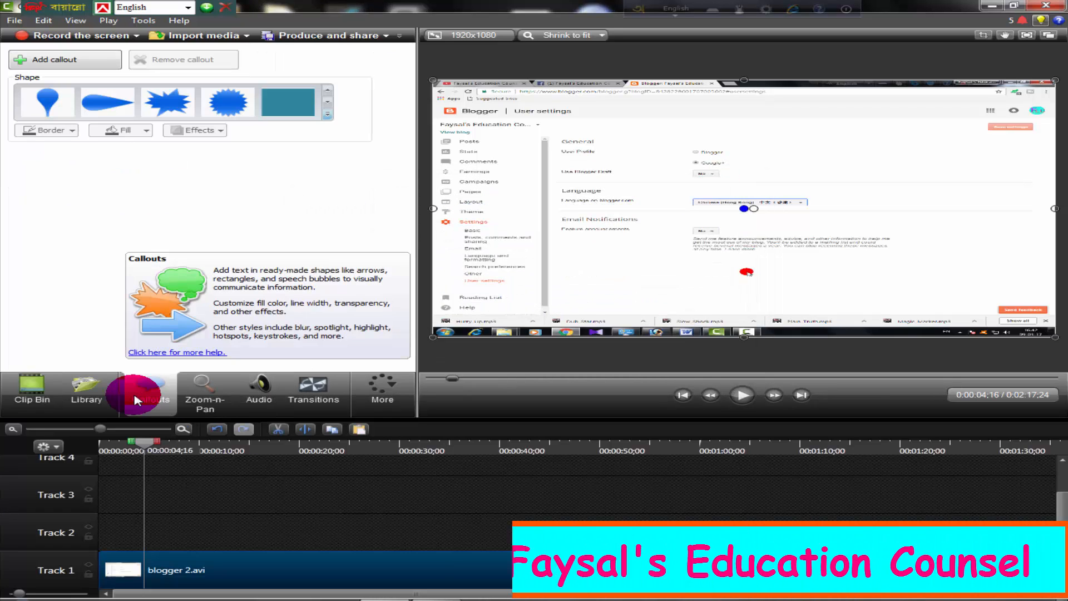
{"action": "left_click", "coordinate": [135, 447]}
{"action": "left_click_drag", "start_coordinate": [135, 446], "coordinate": [139, 447]}
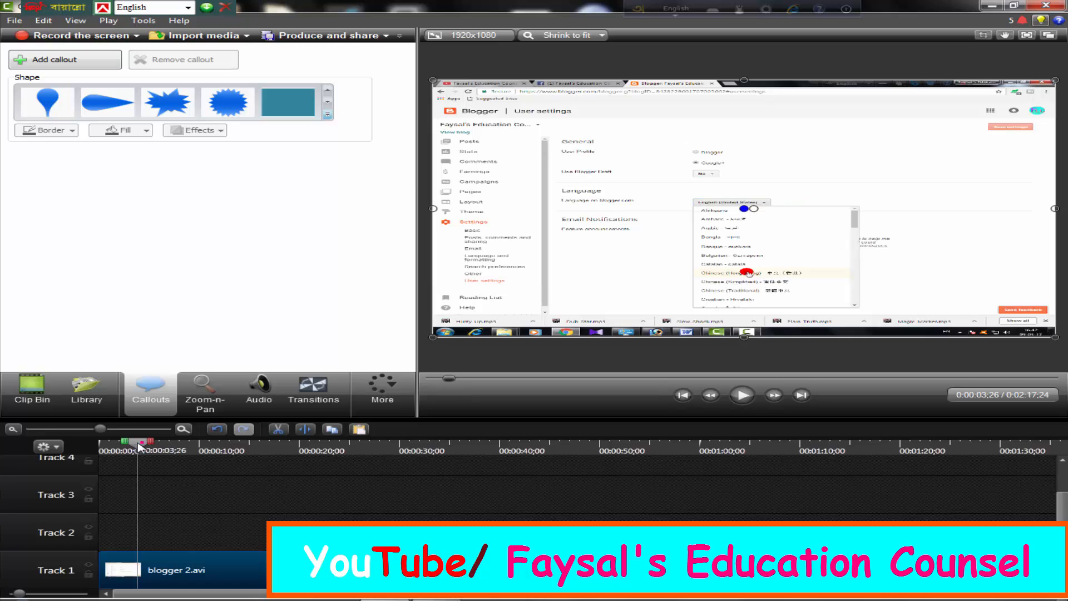
{"action": "left_click", "coordinate": [331, 116]}
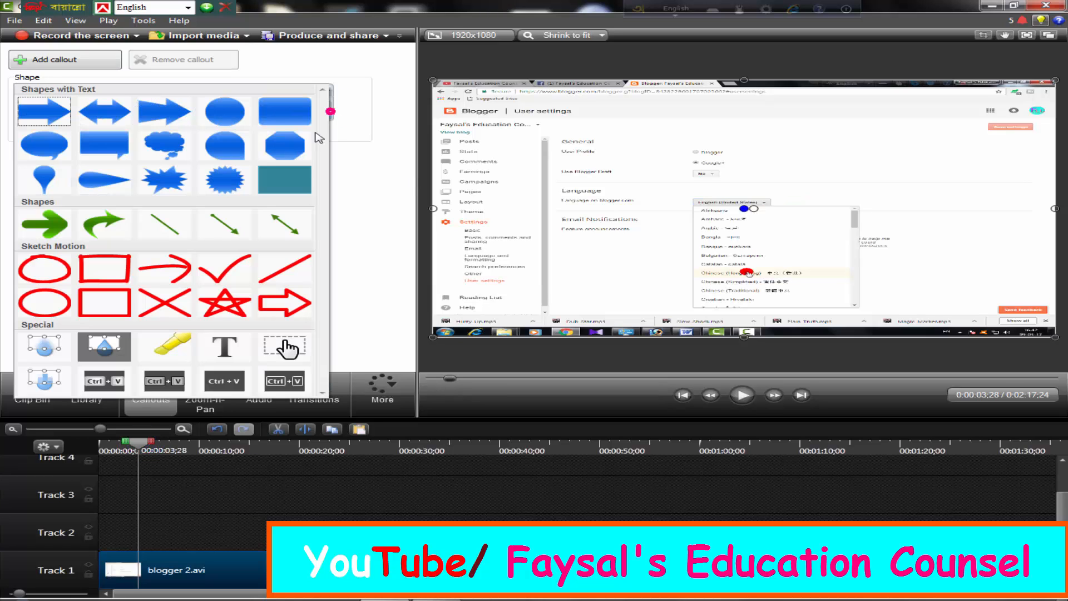
{"action": "left_click", "coordinate": [295, 181]}
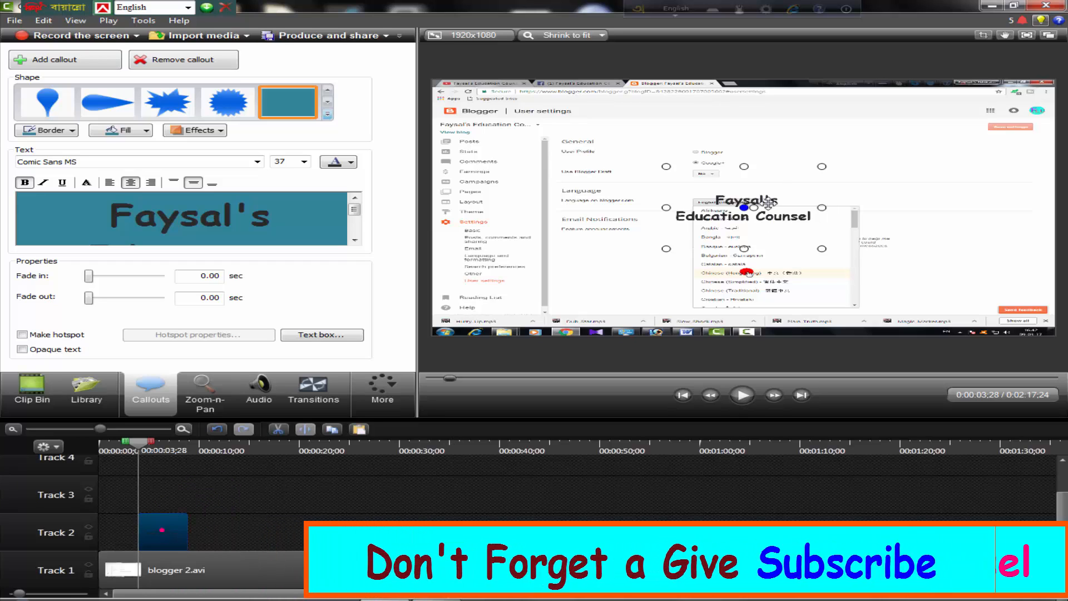
Enlarge the callout until its text fits on one line and move it to the lower middle of the video frame
{"action": "mouse_move", "coordinate": [769, 199]}
{"action": "left_mouse_down"}
{"action": "mouse_move", "coordinate": [762, 230]}
{"action": "mouse_move", "coordinate": [761, 198]}
{"action": "left_mouse_up"}
{"action": "left_click", "coordinate": [816, 247]}
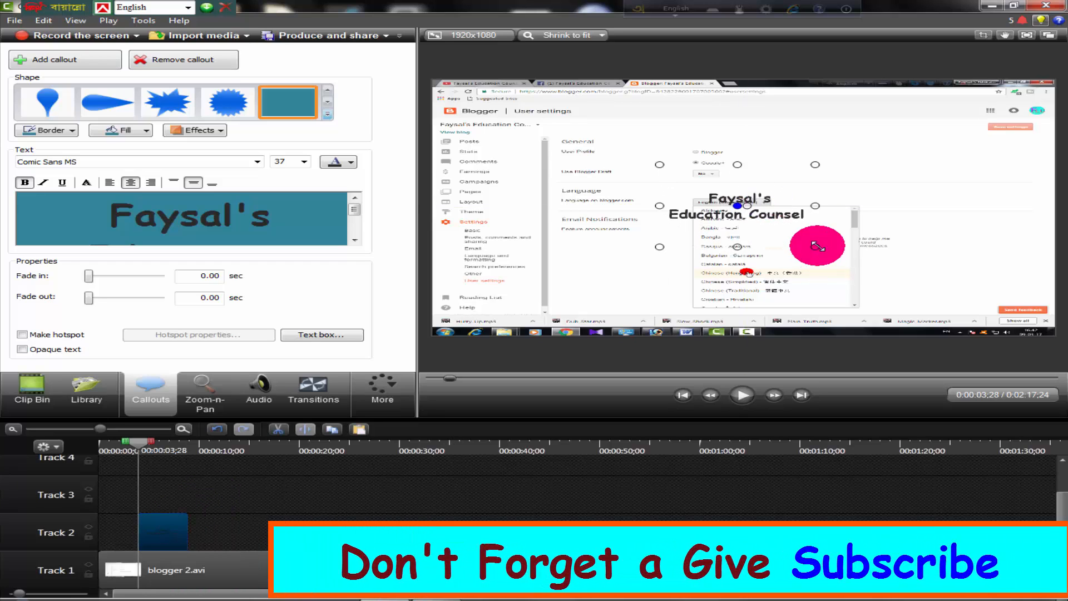
{"action": "left_click_drag", "start_coordinate": [833, 249], "coordinate": [932, 285]}
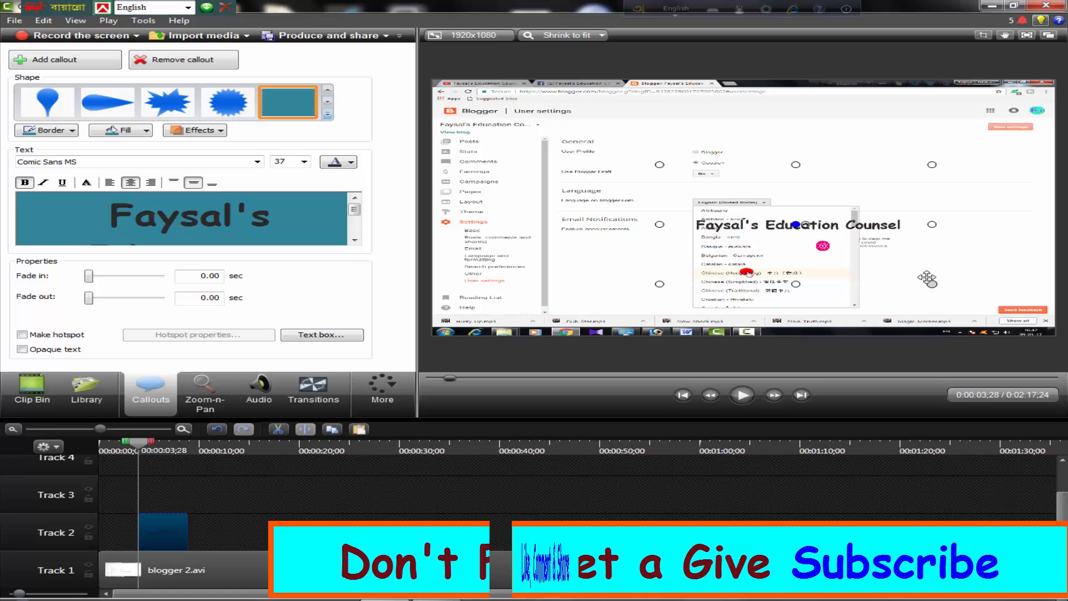
{"action": "left_click", "coordinate": [864, 231]}
{"action": "left_click_drag", "start_coordinate": [864, 231], "coordinate": [748, 301]}
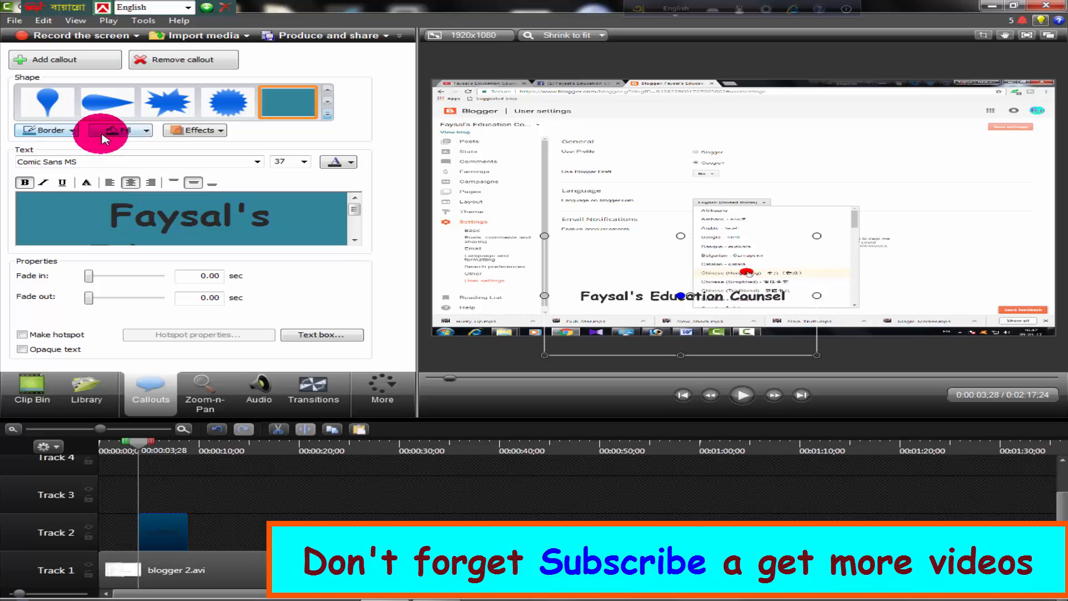
Turn off the callout's No fill option and shrink its height into a narrow banner along the bottom of the video frame
{"action": "left_click", "coordinate": [148, 131]}
{"action": "left_click", "coordinate": [117, 217]}
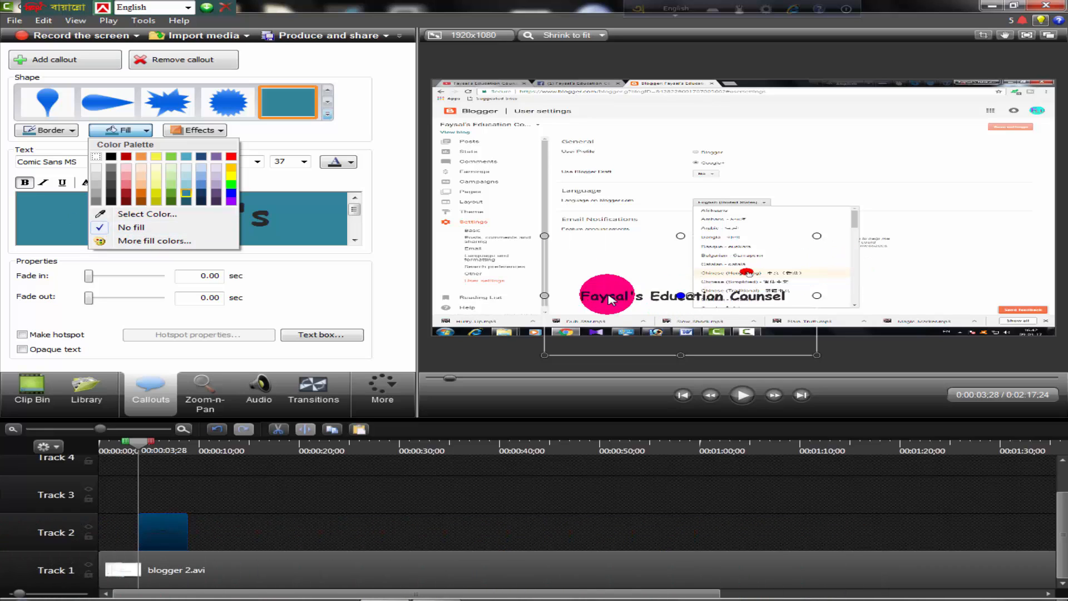
{"action": "left_click", "coordinate": [107, 216]}
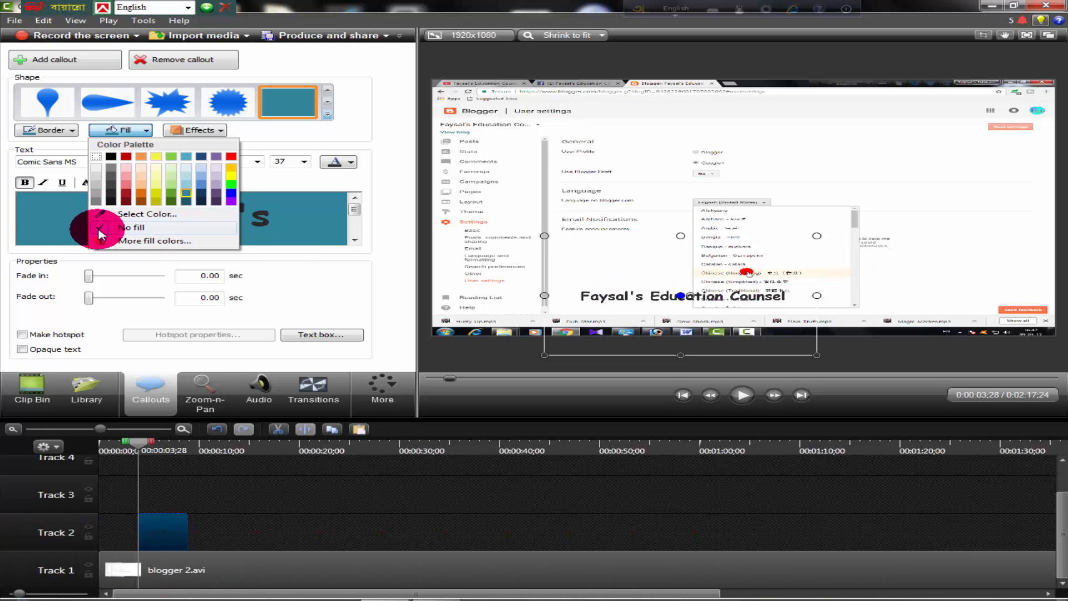
{"action": "left_click", "coordinate": [101, 233]}
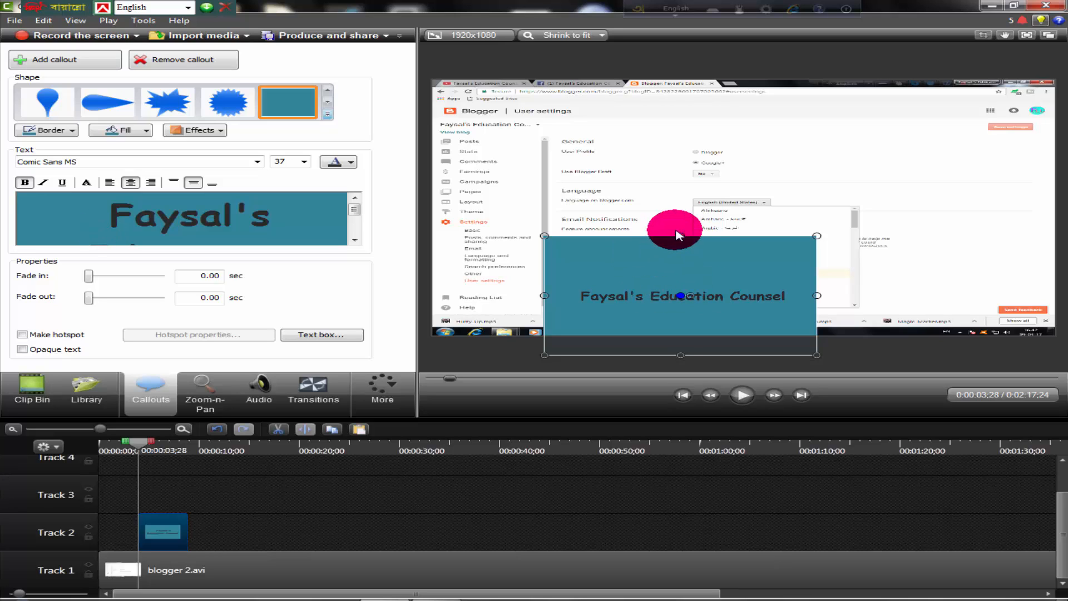
{"action": "left_click_drag", "start_coordinate": [681, 240], "coordinate": [670, 291]}
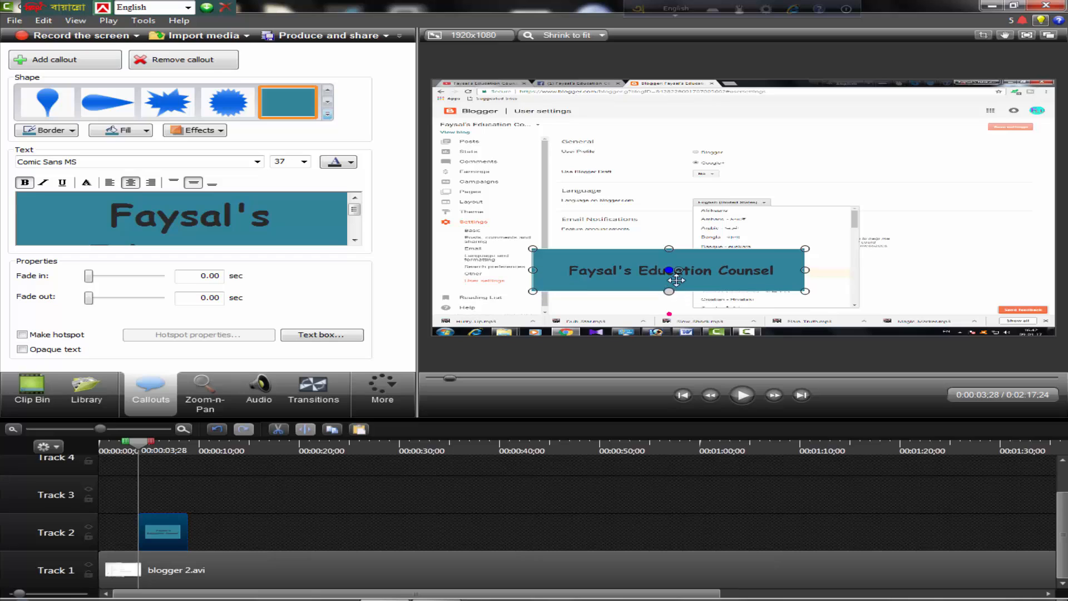
{"action": "left_click_drag", "start_coordinate": [717, 263], "coordinate": [730, 299]}
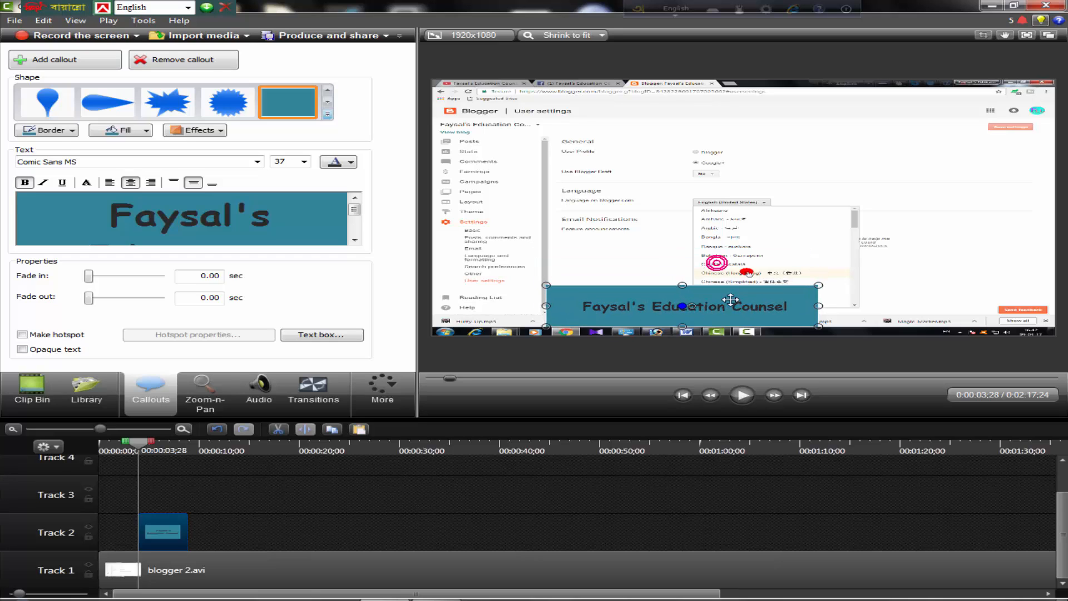
{"action": "left_click", "coordinate": [89, 138]}
{"action": "left_click", "coordinate": [137, 131]}
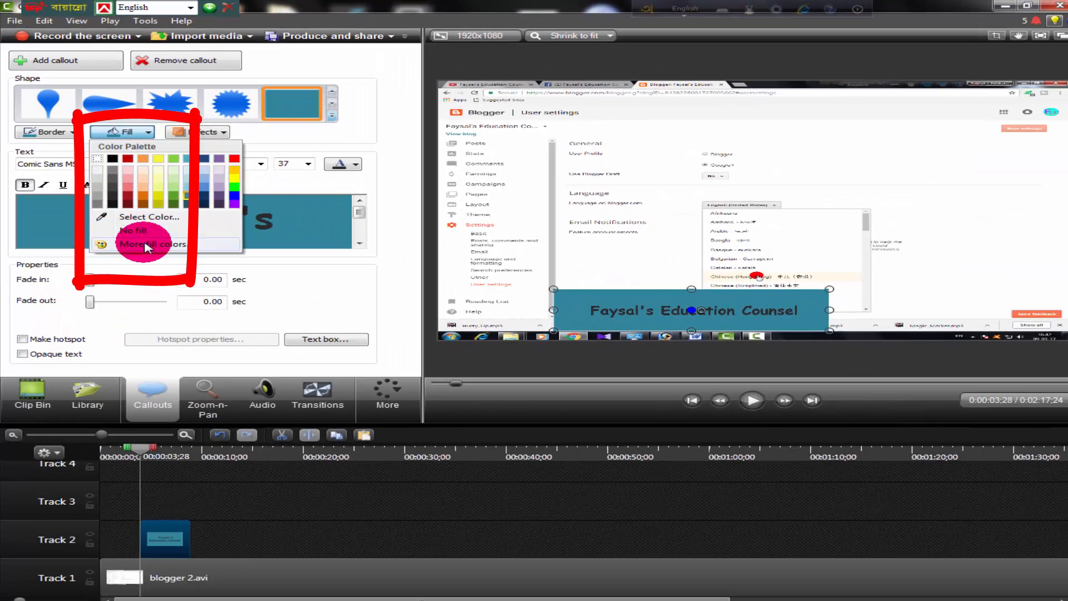
{"action": "left_click", "coordinate": [143, 241]}
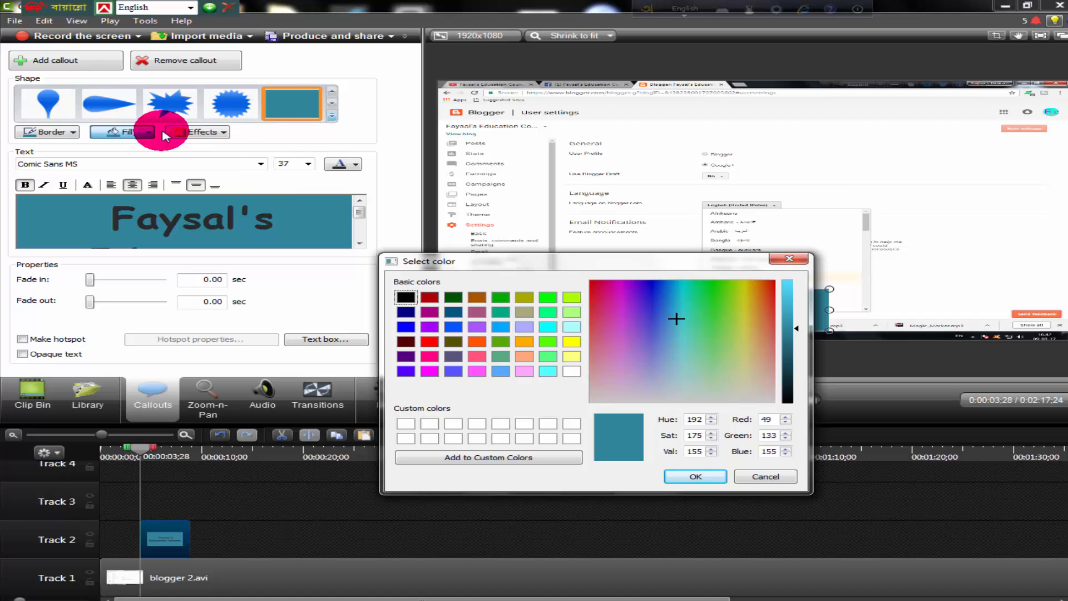
{"action": "left_click", "coordinate": [792, 260]}
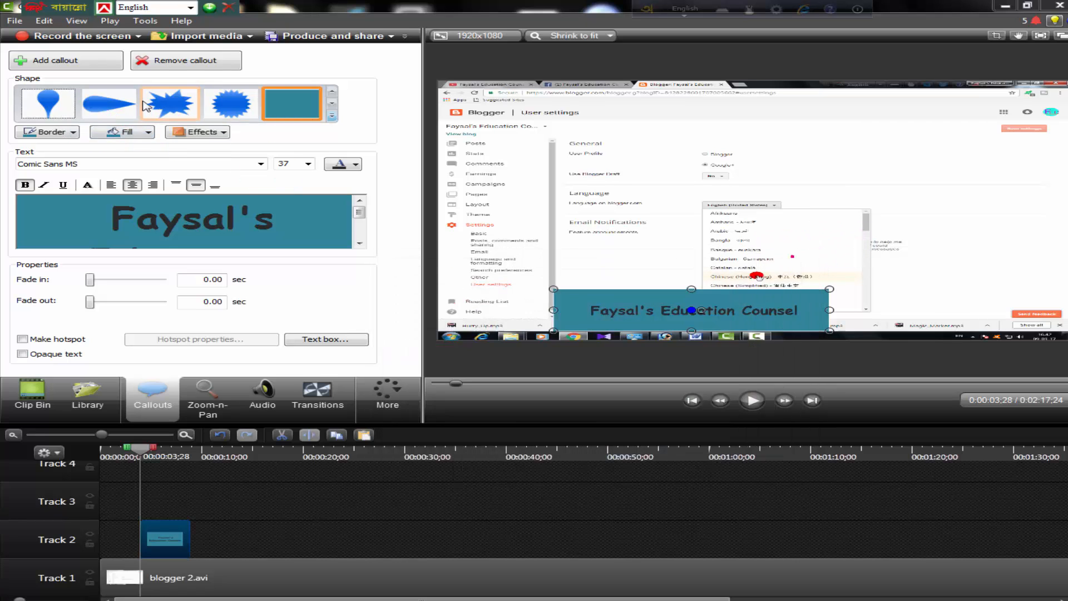
Set the callout's fill to the basic color cyan (Red 0, Green 255, Blue 255)
{"action": "left_click", "coordinate": [128, 132]}
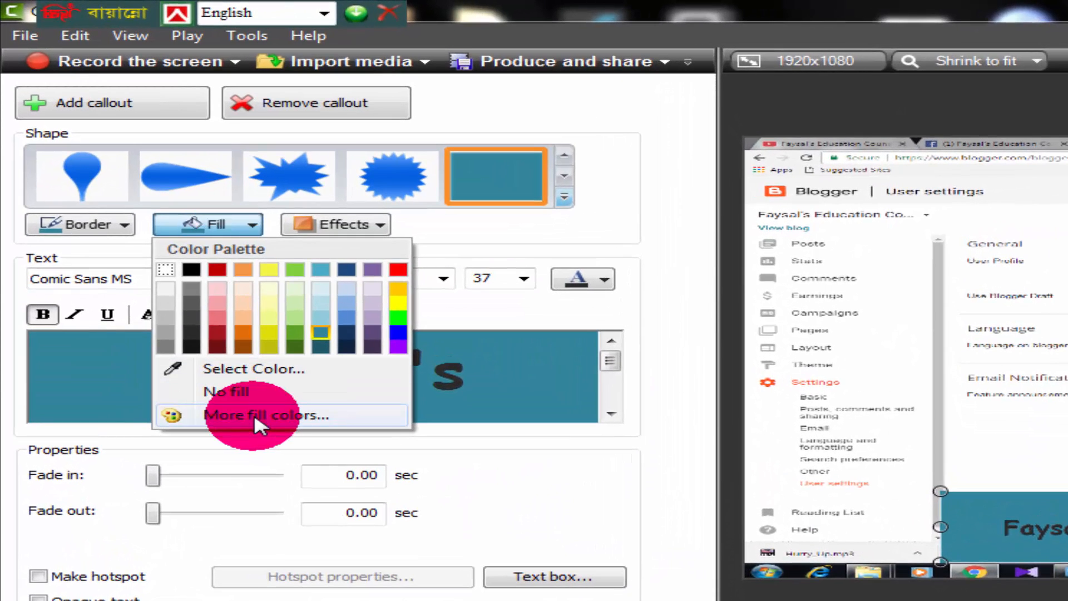
{"action": "left_click", "coordinate": [255, 416]}
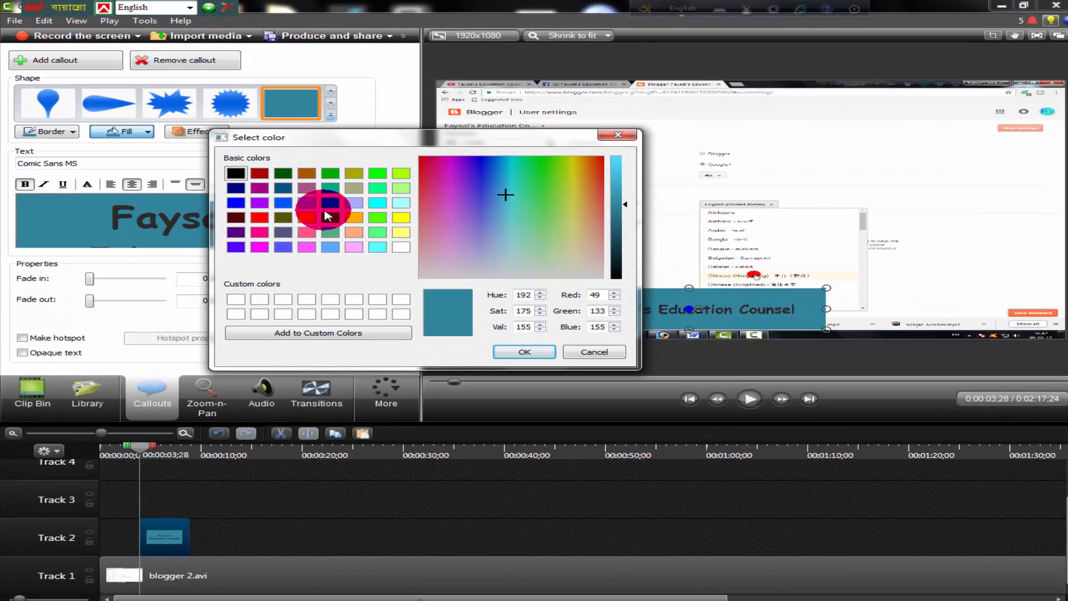
{"action": "left_click", "coordinate": [266, 245]}
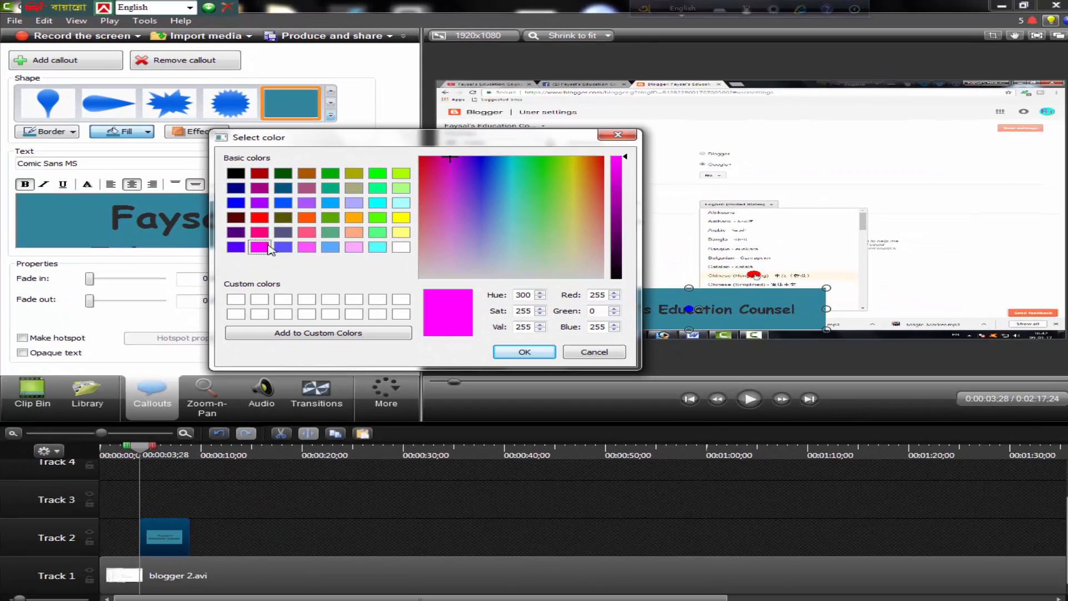
{"action": "left_click", "coordinate": [379, 205]}
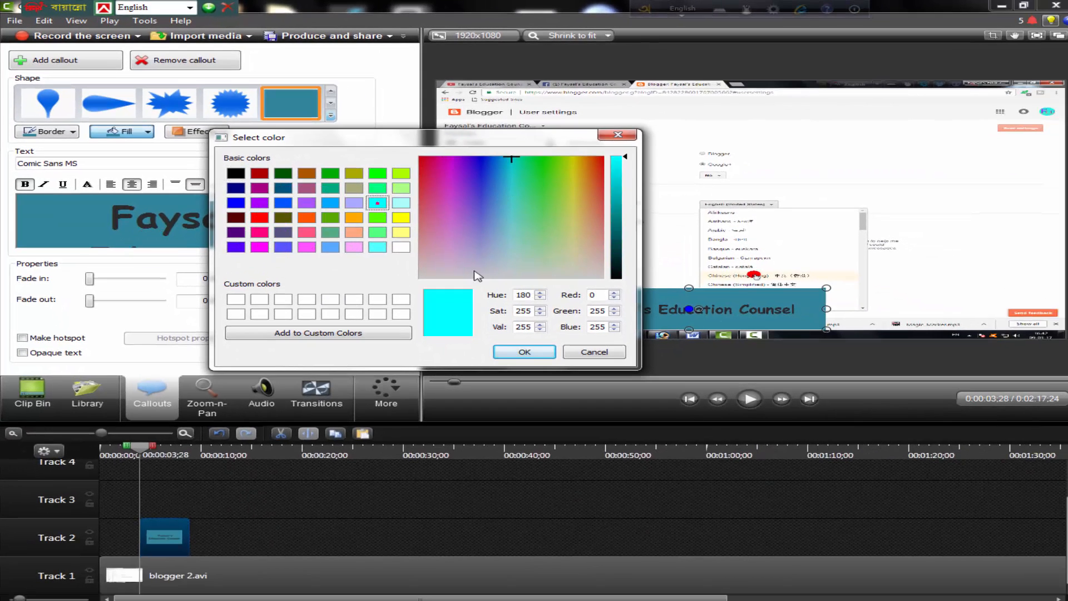
{"action": "left_click", "coordinate": [524, 351]}
{"action": "left_click", "coordinate": [771, 317]}
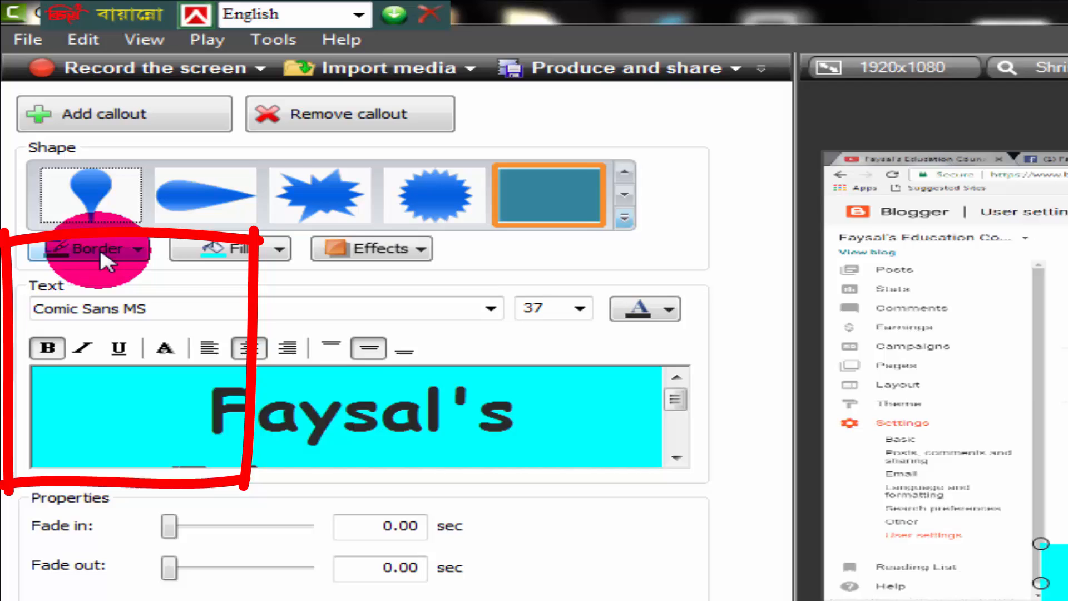
Turn off the callout's No border option and set its border color to the basic color orange
{"action": "left_click", "coordinate": [52, 131]}
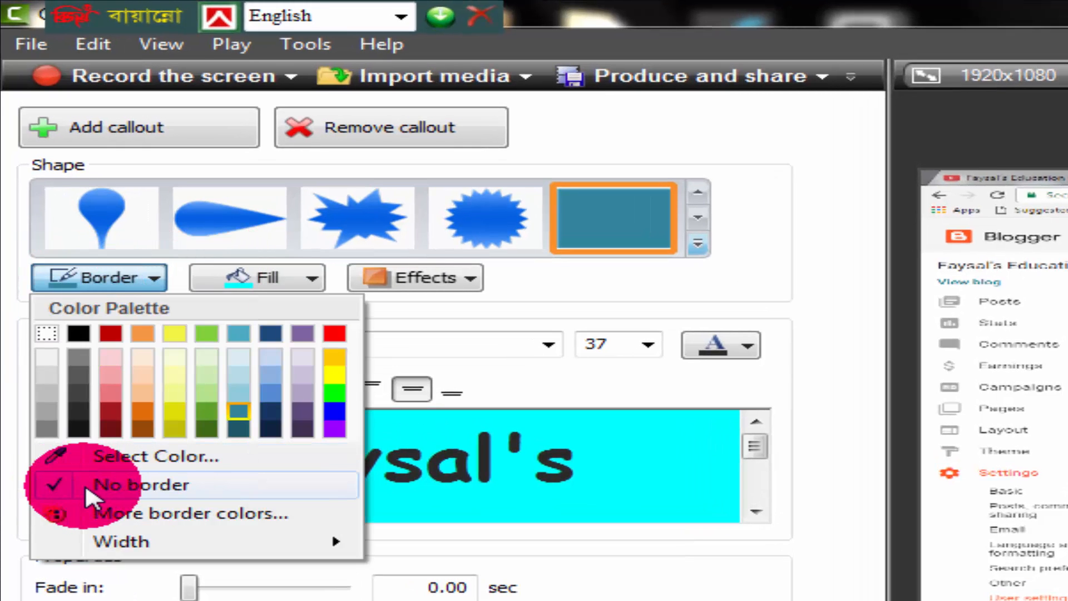
{"action": "left_click", "coordinate": [54, 483]}
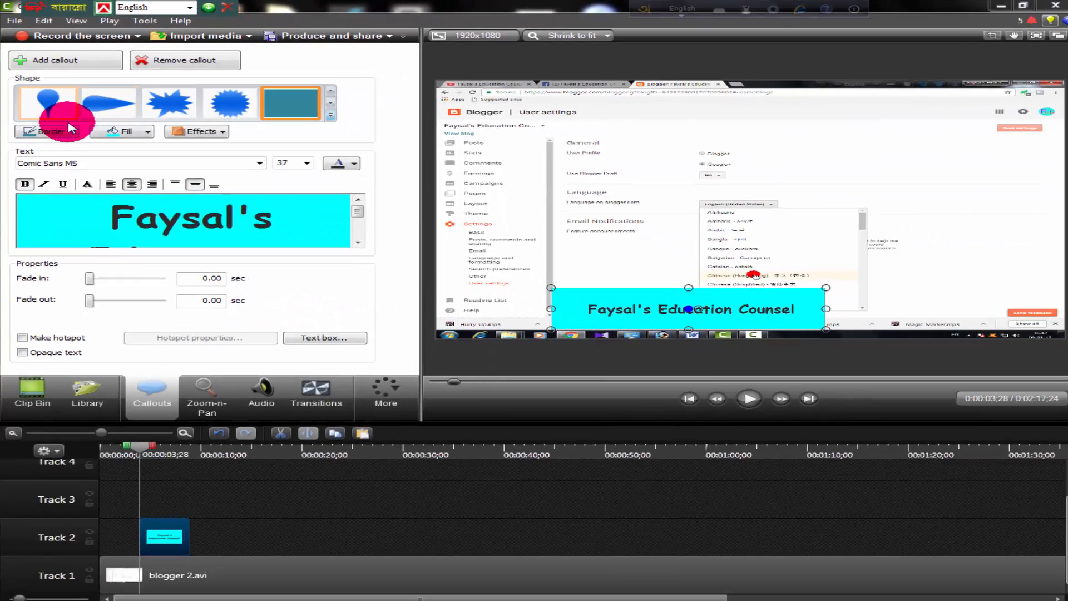
{"action": "left_click", "coordinate": [71, 128]}
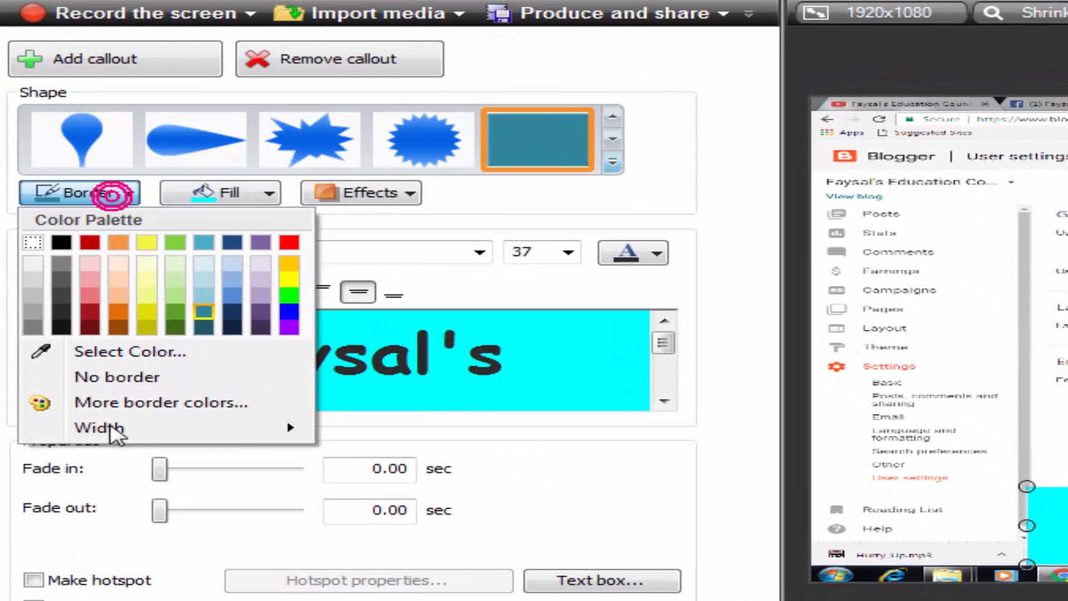
{"action": "left_click", "coordinate": [62, 240]}
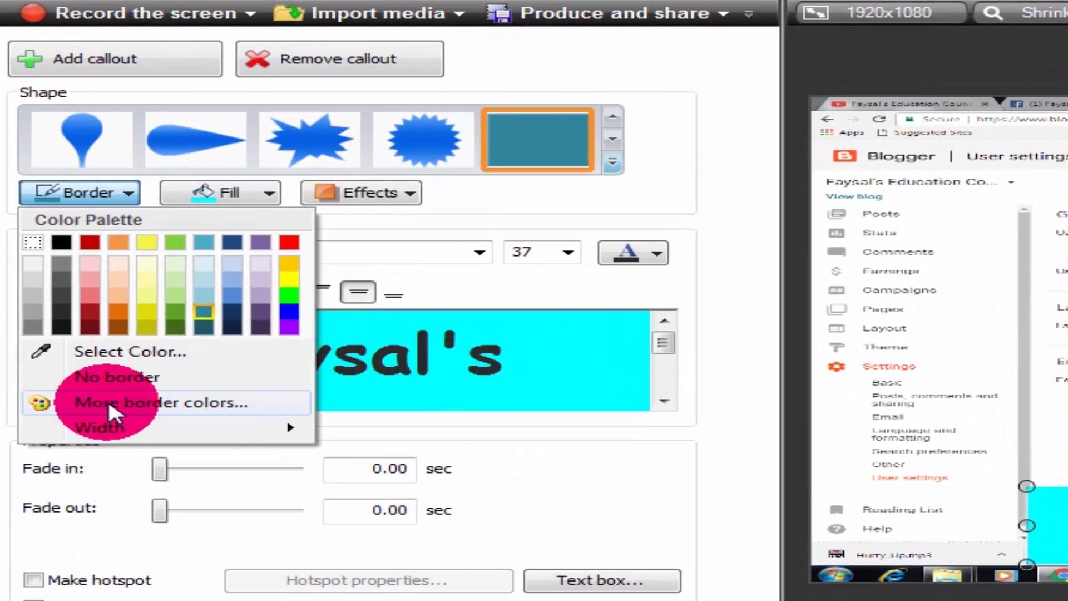
{"action": "left_click", "coordinate": [108, 399]}
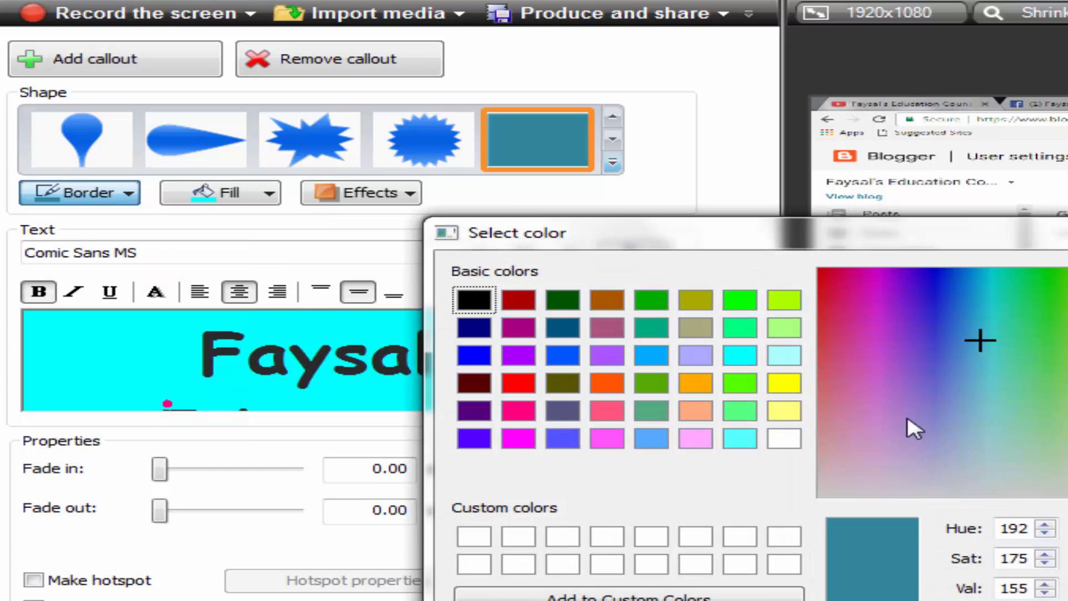
{"action": "left_click", "coordinate": [608, 383]}
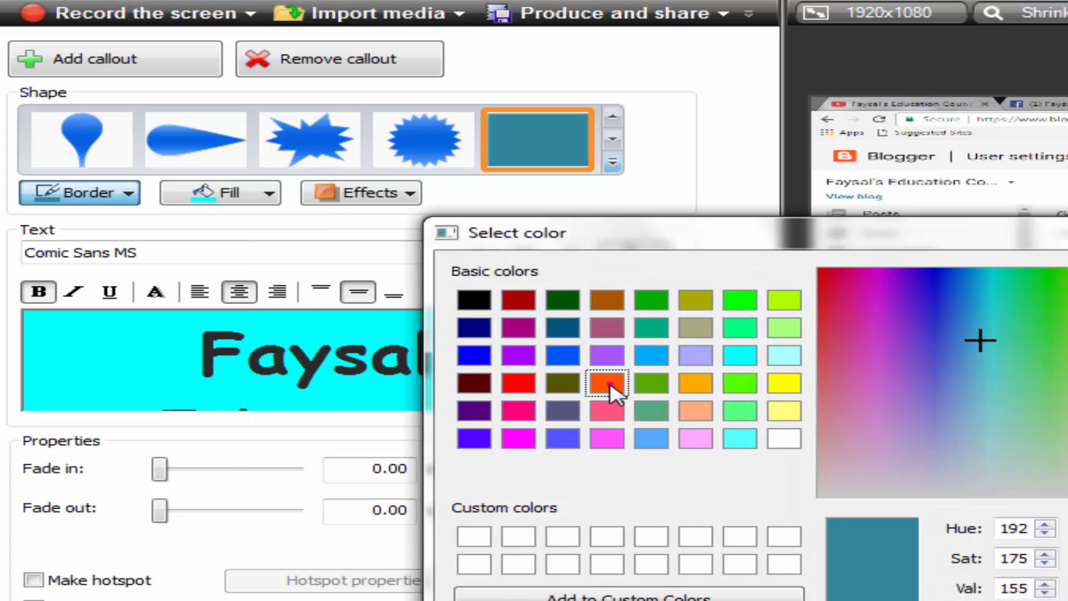
{"action": "left_click", "coordinate": [1021, 600]}
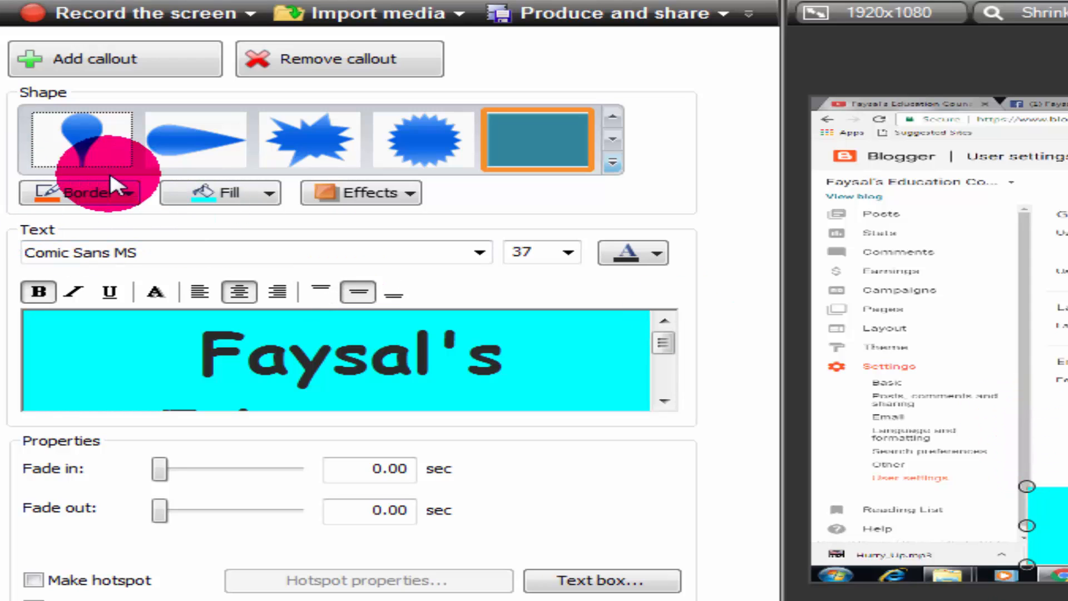
Set the callout's border width to 10 px
{"action": "left_click", "coordinate": [128, 194]}
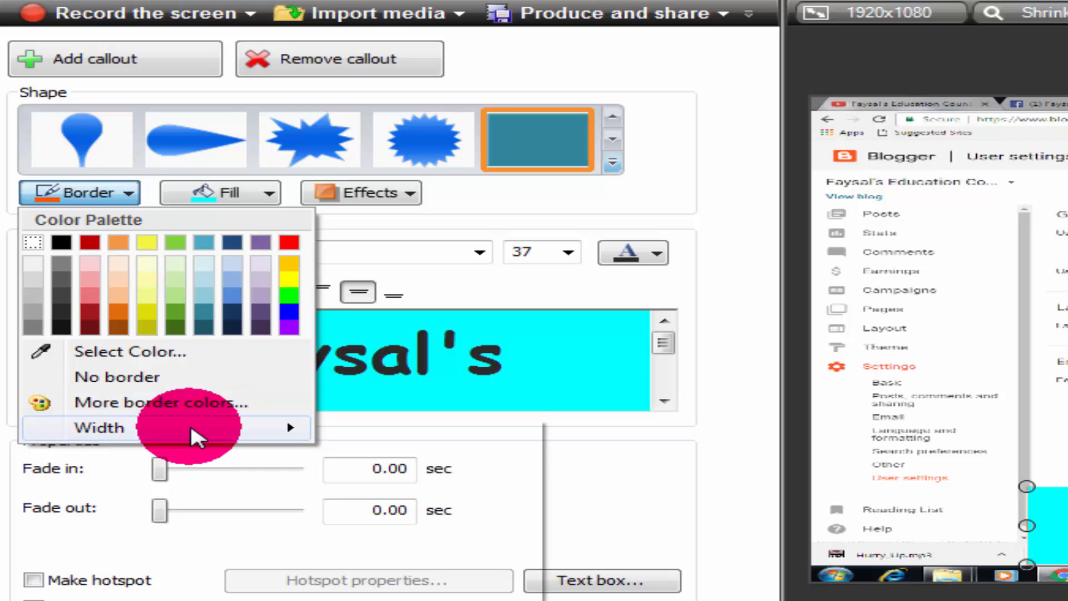
{"action": "mouse_move", "coordinate": [192, 428]}
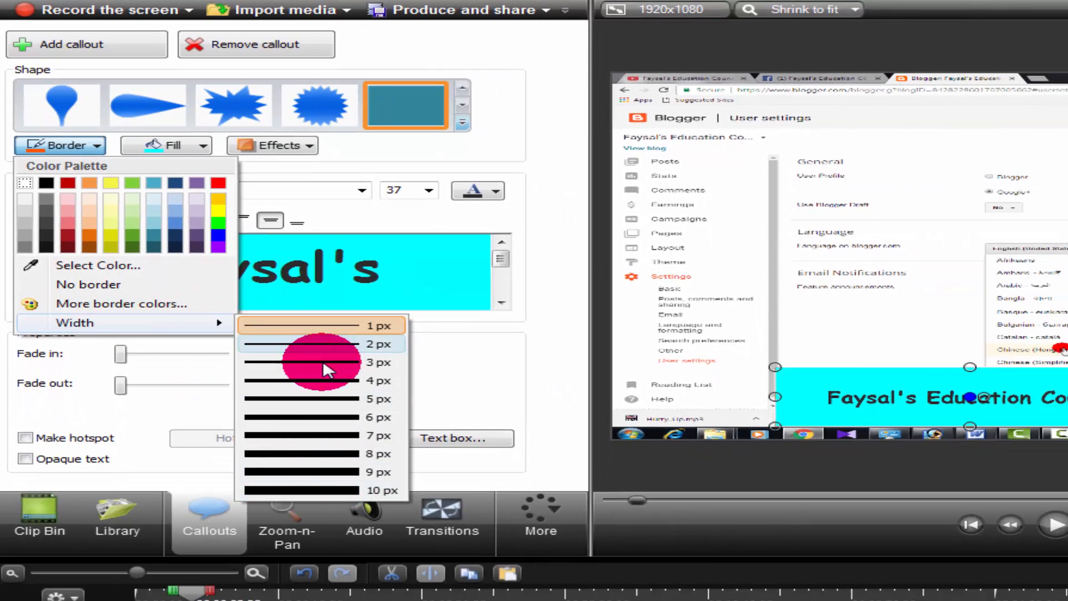
{"action": "left_click", "coordinate": [331, 490]}
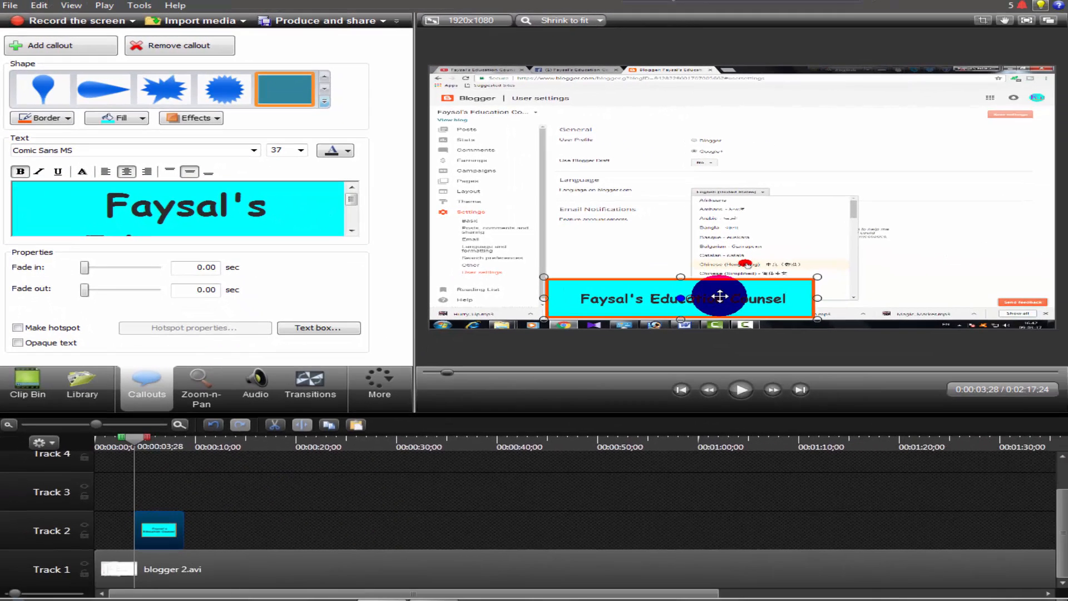
Stretch the callout sideways in both directions until the banner spans the full width of the video frame
{"action": "left_click", "coordinate": [821, 299]}
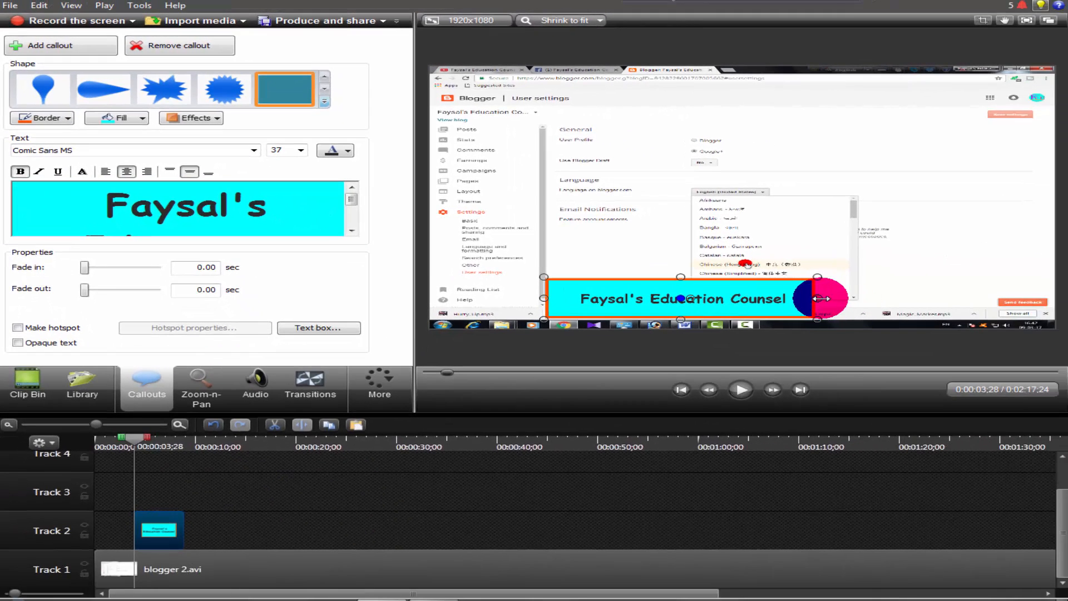
{"action": "left_click_drag", "start_coordinate": [819, 299], "coordinate": [1038, 300]}
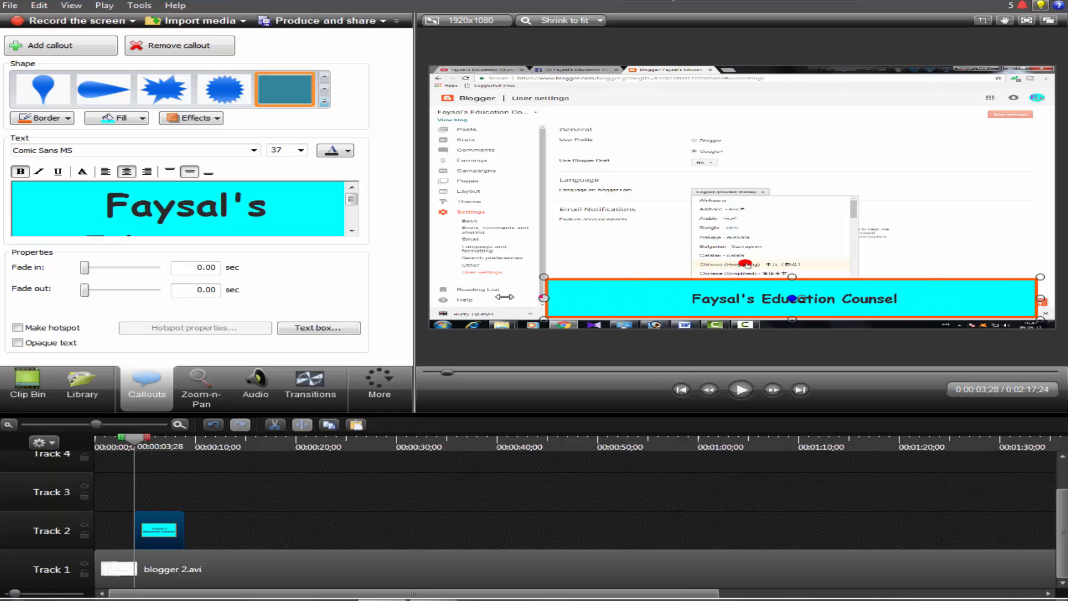
{"action": "left_click_drag", "start_coordinate": [505, 296], "coordinate": [421, 299]}
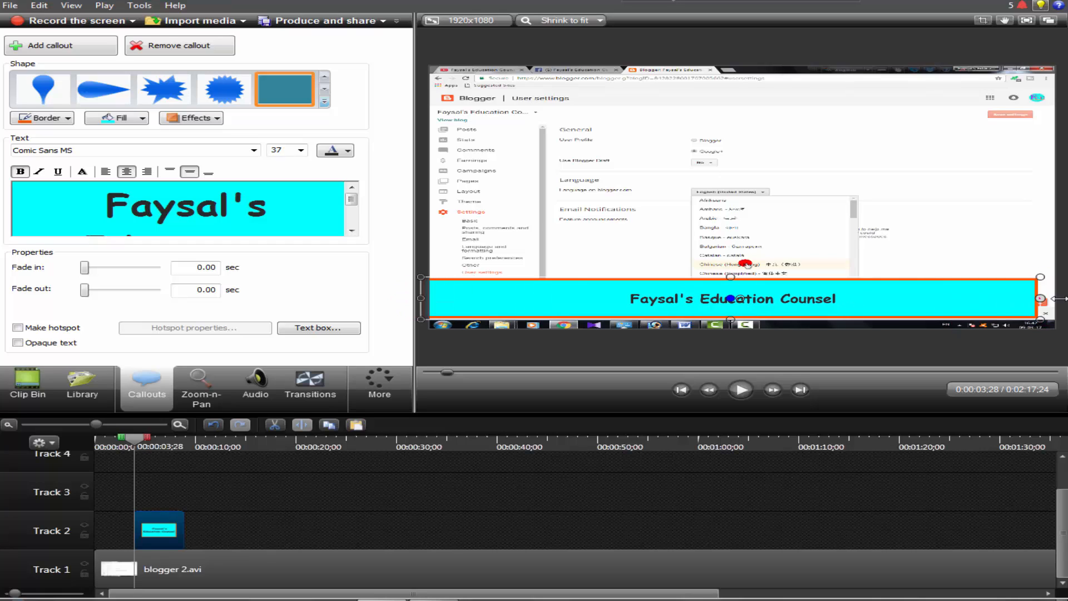
{"action": "left_click_drag", "start_coordinate": [1060, 299], "coordinate": [1063, 298]}
Set the font size of all the callout text to 72
{"action": "left_click", "coordinate": [284, 212]}
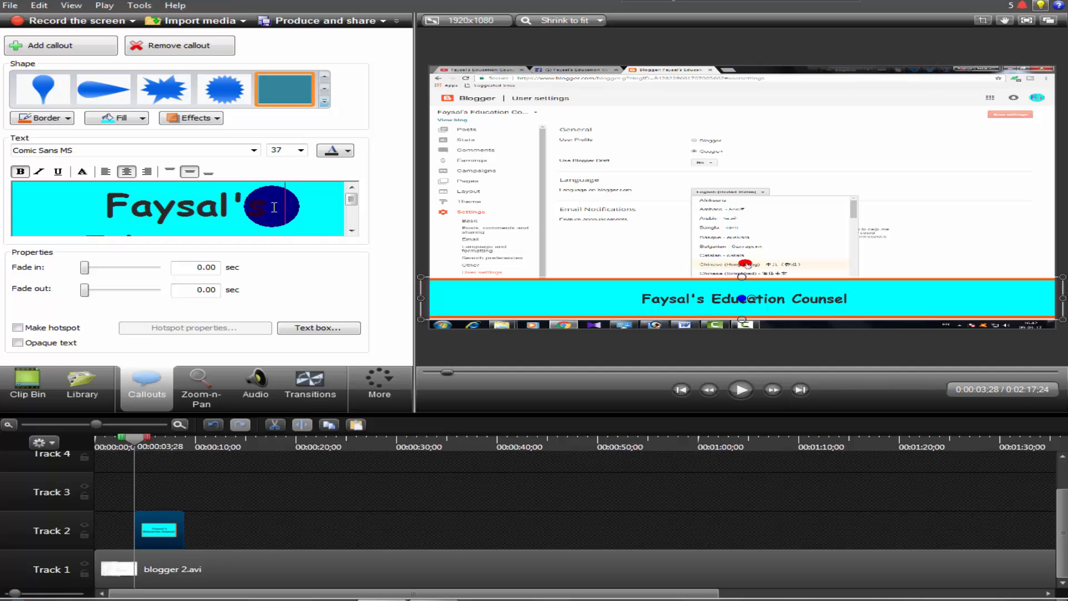
{"action": "key", "text": "ctrl+a"}
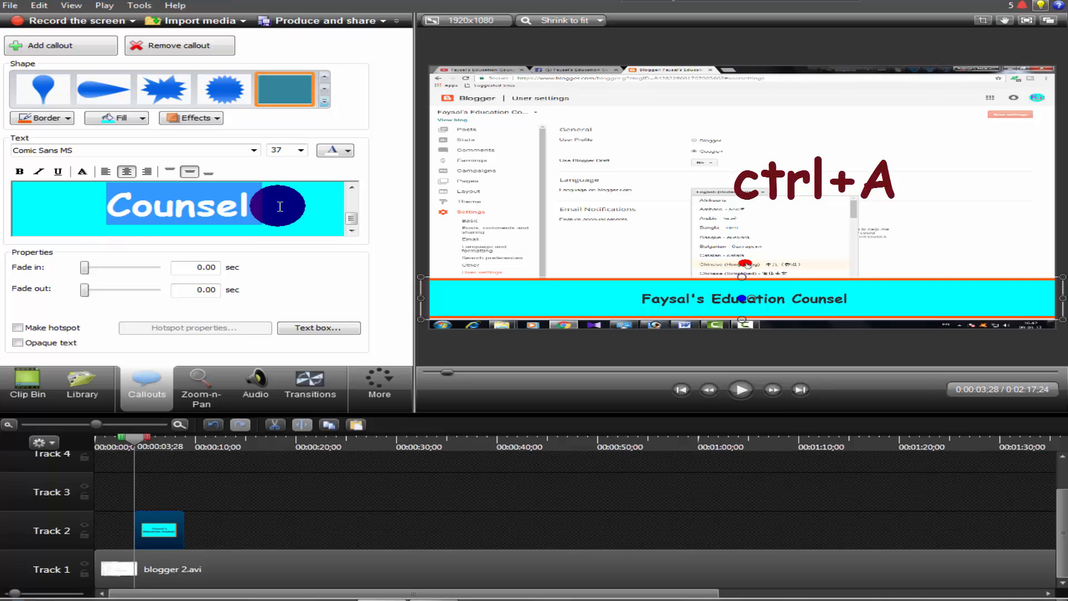
{"action": "left_click", "coordinate": [281, 149]}
{"action": "left_click", "coordinate": [301, 151]}
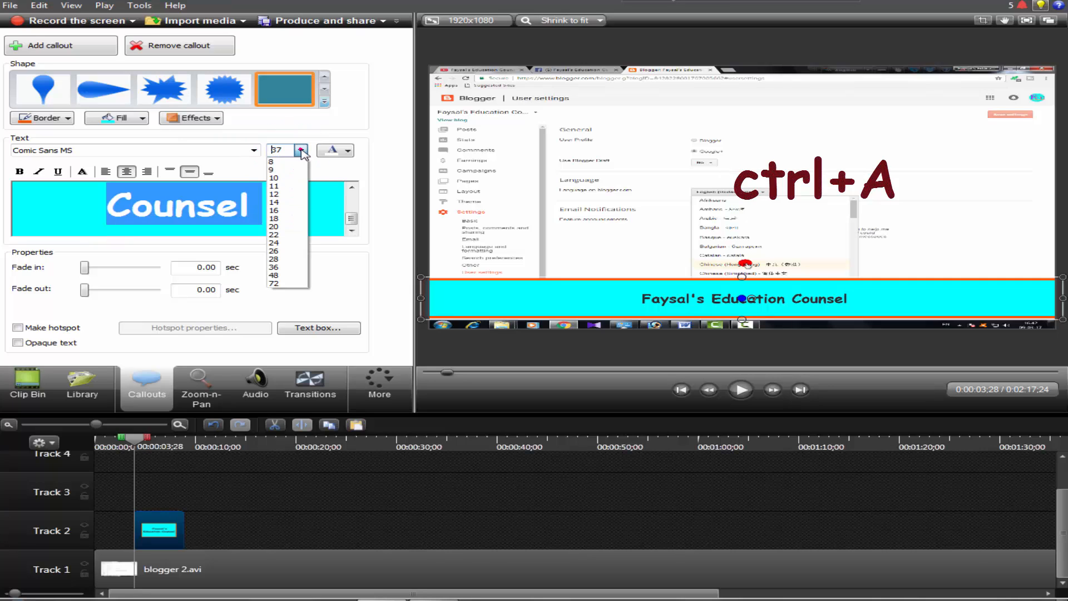
{"action": "left_click", "coordinate": [285, 282]}
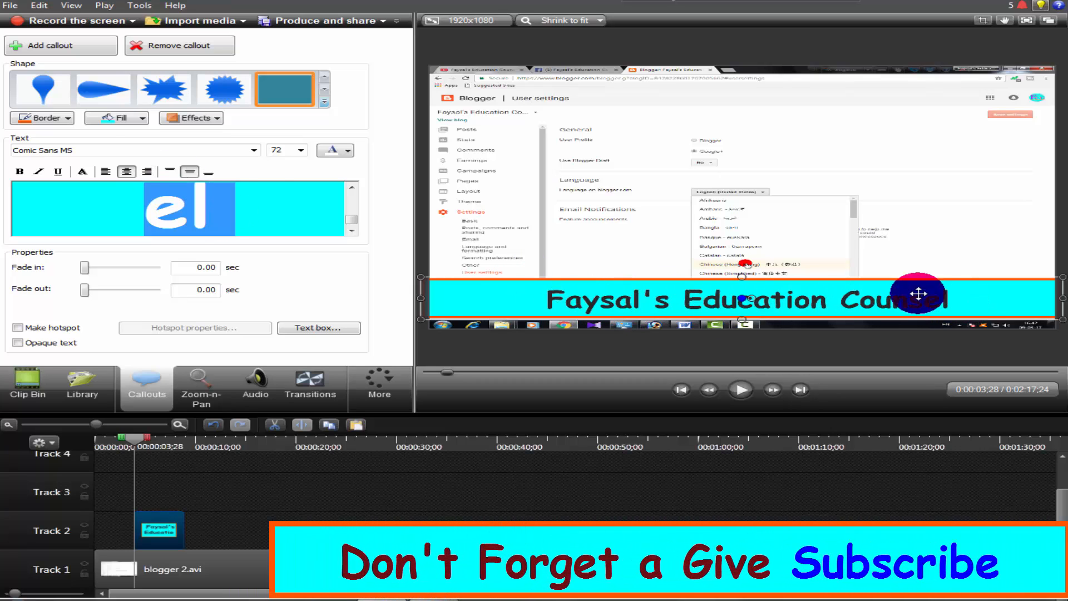
Try dark red, bright green and light red as the color of the callout text
{"action": "left_click", "coordinate": [333, 151]}
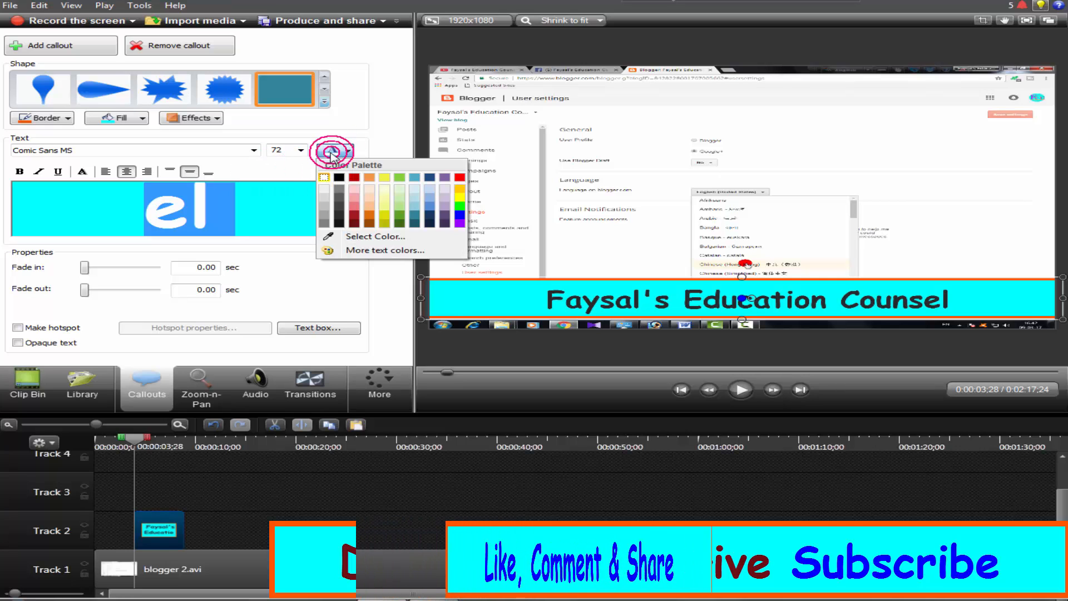
{"action": "left_click", "coordinate": [355, 217]}
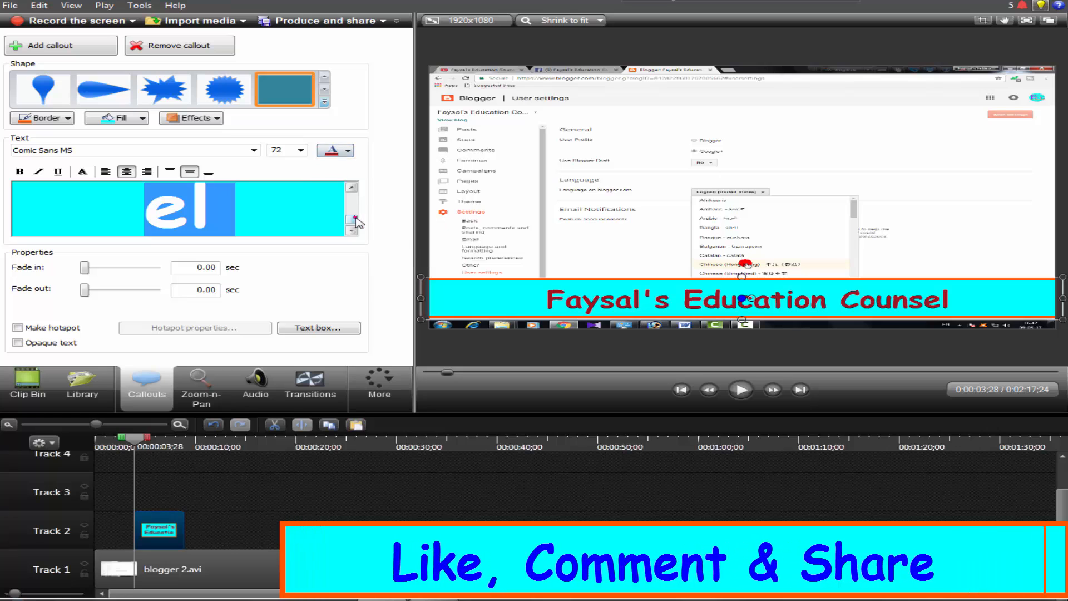
{"action": "left_click", "coordinate": [332, 151]}
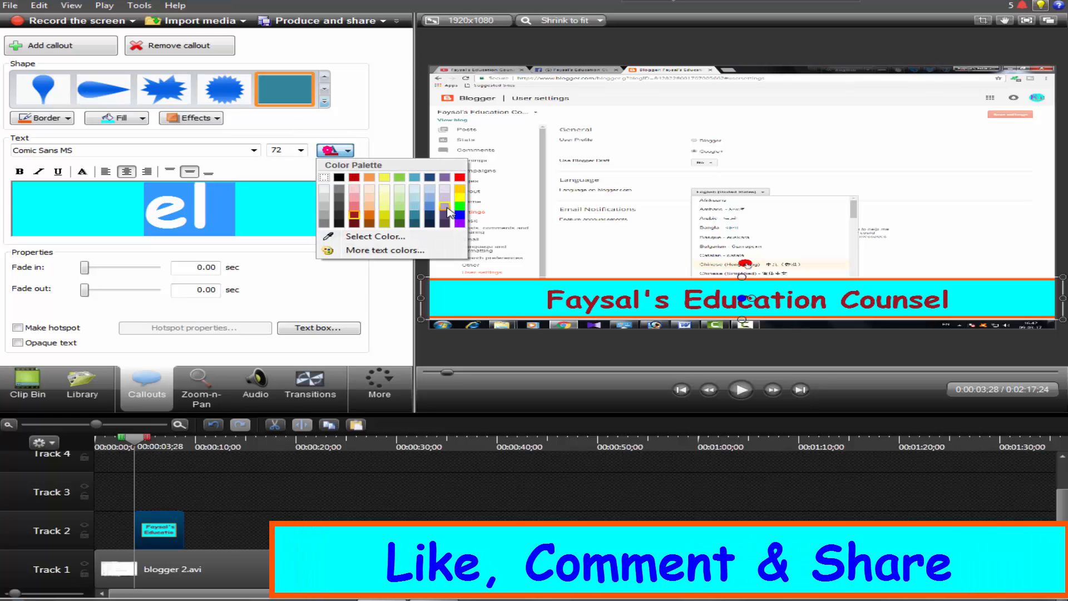
{"action": "left_click", "coordinate": [459, 205]}
{"action": "left_click", "coordinate": [328, 155]}
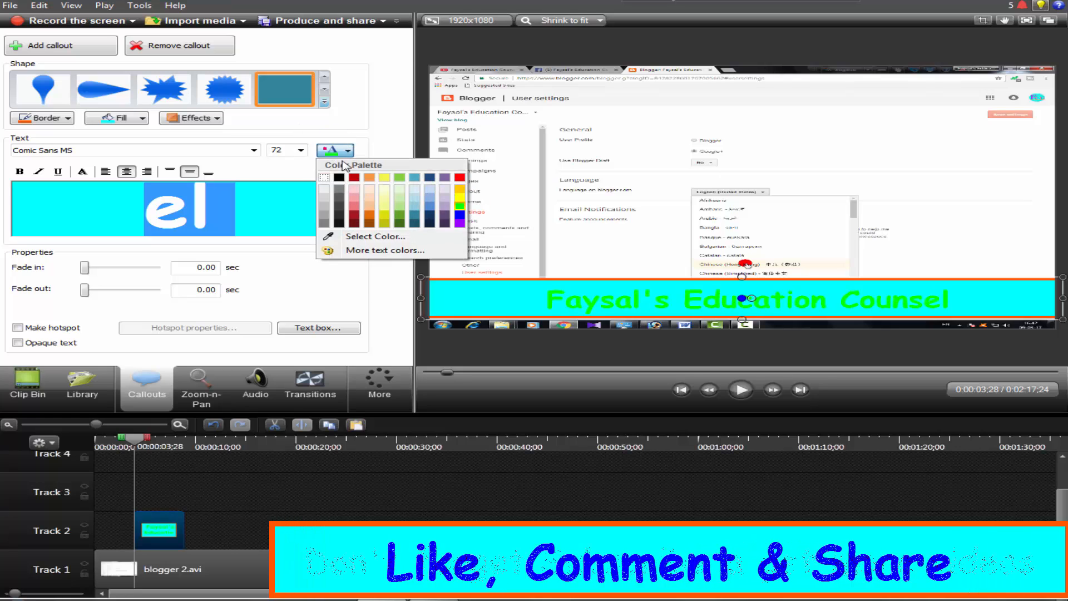
{"action": "left_click", "coordinate": [354, 217]}
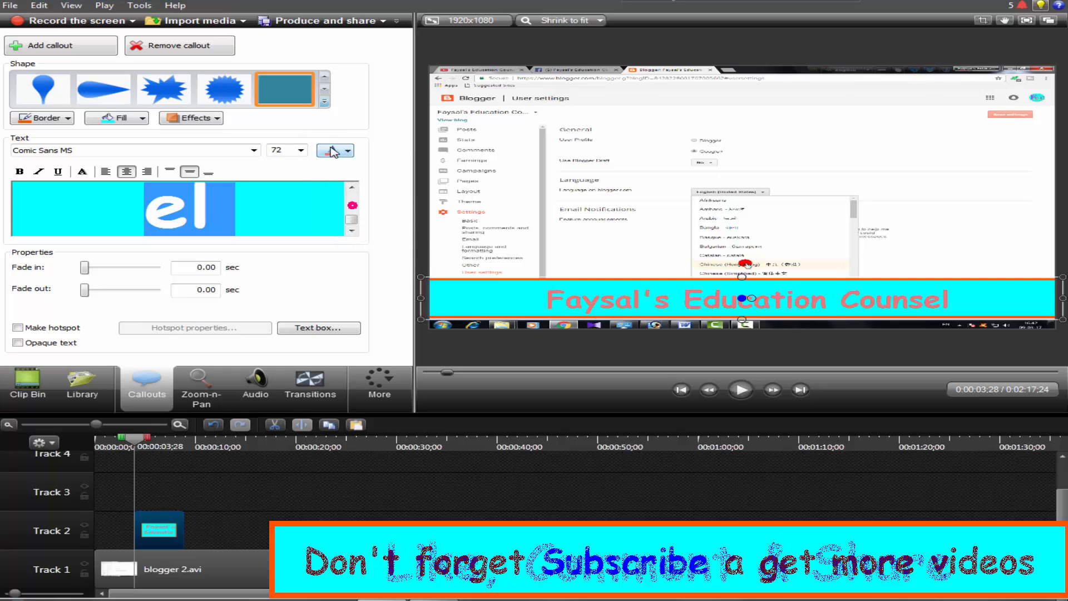
Set the callout's text color to the darkest red shade in the palette
{"action": "left_click", "coordinate": [341, 149]}
{"action": "left_click", "coordinate": [355, 225]}
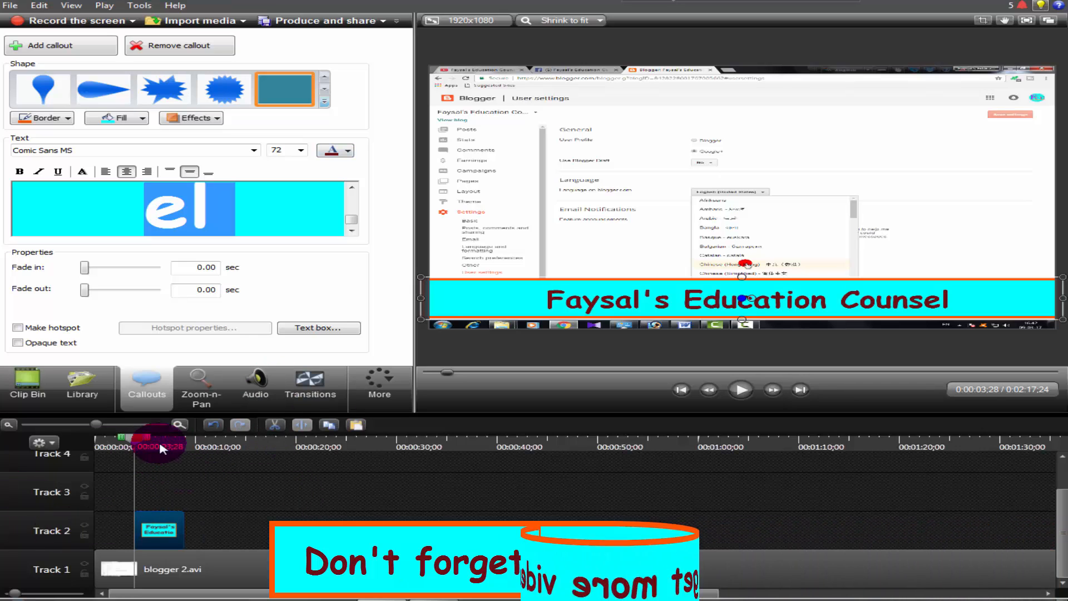
Add the Slide left transition to both the start and the end of the callout on Track 2
{"action": "left_click", "coordinate": [310, 388]}
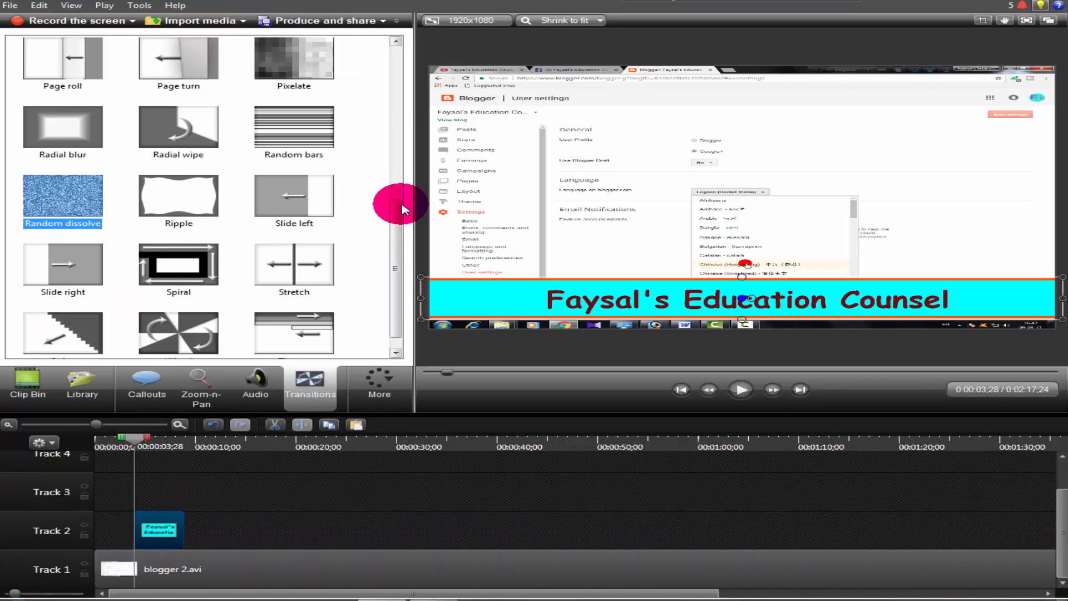
{"action": "left_click_drag", "start_coordinate": [405, 202], "coordinate": [399, 238]}
{"action": "left_click", "coordinate": [294, 244]}
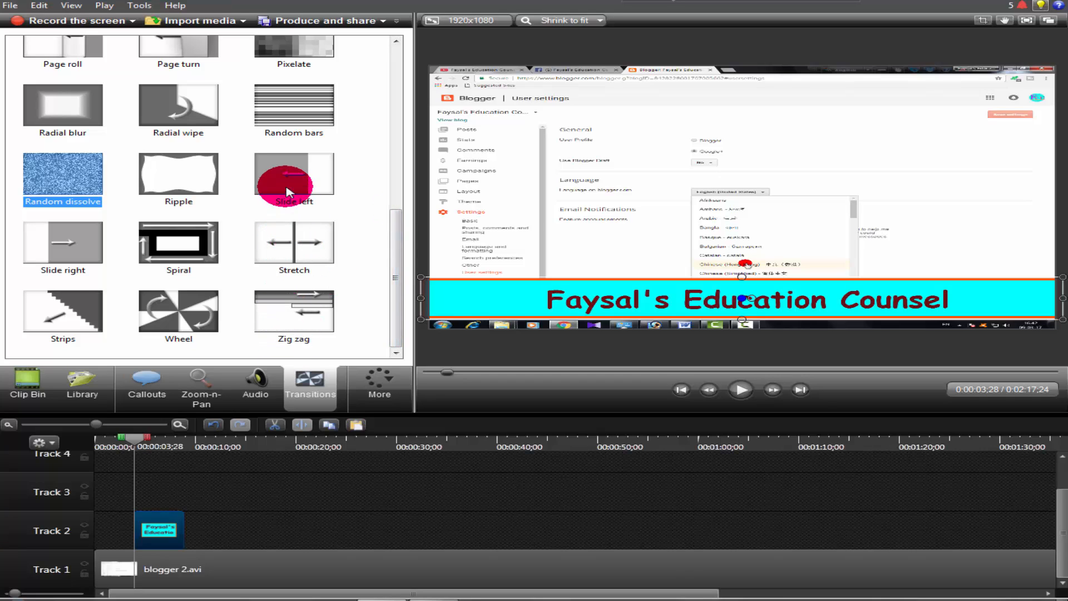
{"action": "left_click_drag", "start_coordinate": [288, 178], "coordinate": [140, 530]}
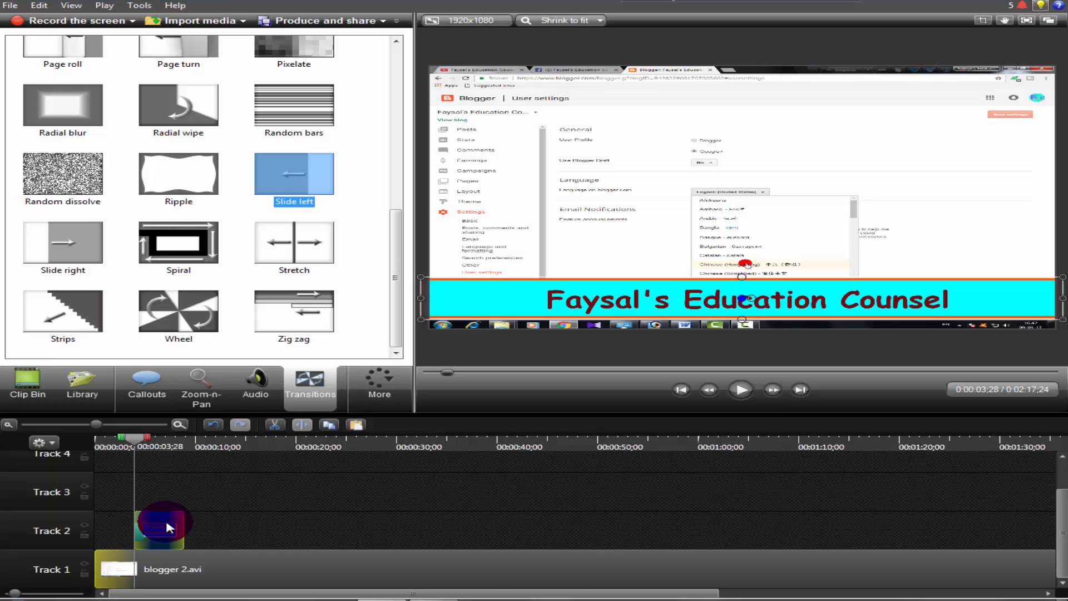
{"action": "left_click_drag", "start_coordinate": [309, 176], "coordinate": [214, 448]}
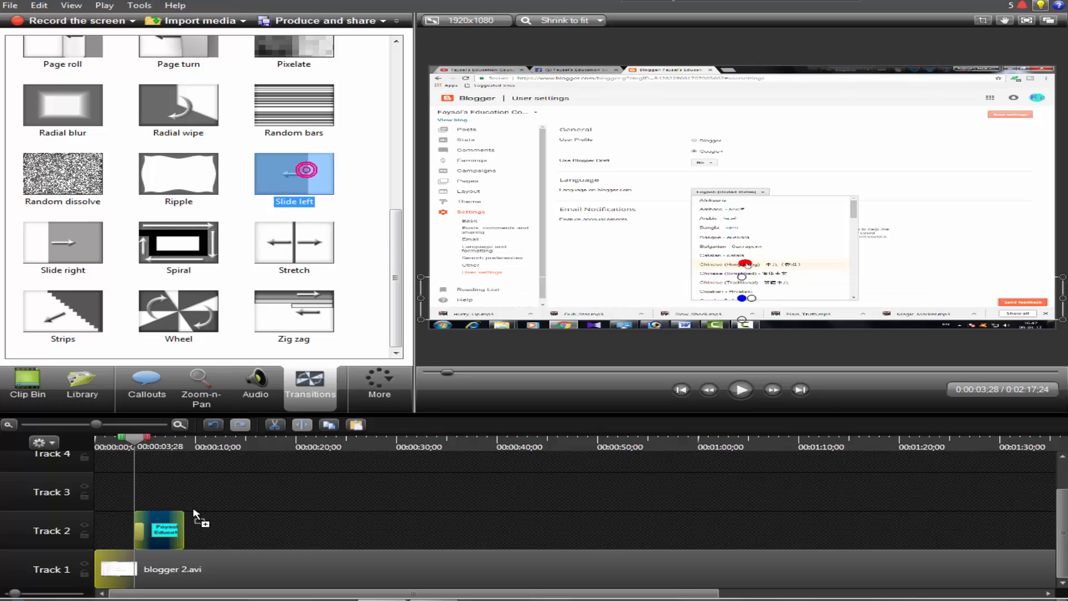
{"action": "left_click_drag", "start_coordinate": [194, 514], "coordinate": [170, 528]}
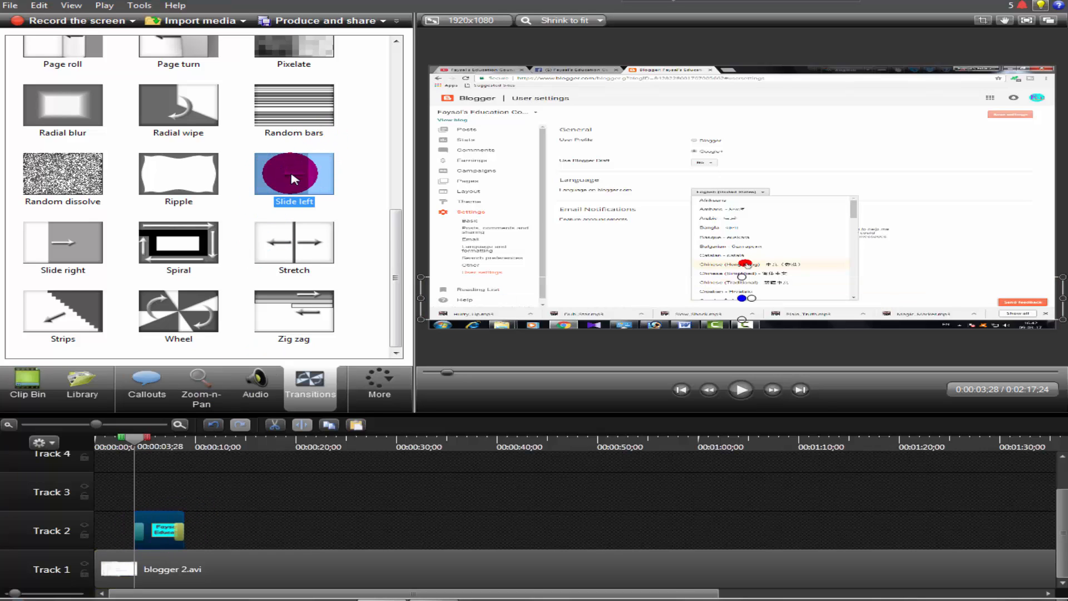
{"action": "left_click_drag", "start_coordinate": [293, 179], "coordinate": [264, 213]}
{"action": "left_click_drag", "start_coordinate": [165, 530], "coordinate": [137, 536]}
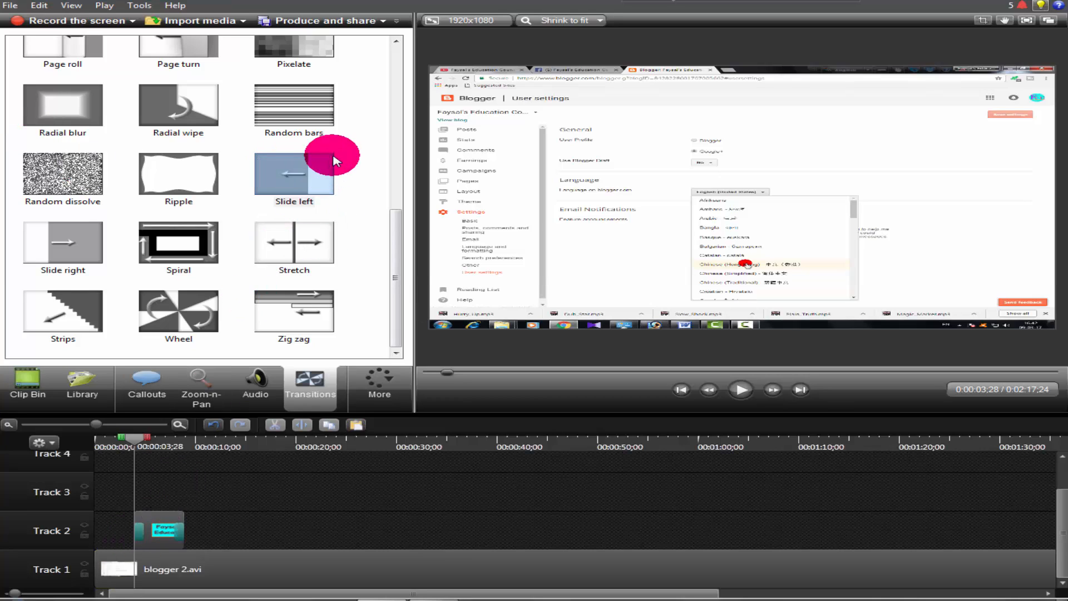
{"action": "mouse_move", "coordinate": [299, 166]}
{"action": "left_mouse_down"}
{"action": "mouse_move", "coordinate": [170, 526]}
{"action": "mouse_move", "coordinate": [183, 534]}
{"action": "left_mouse_up"}
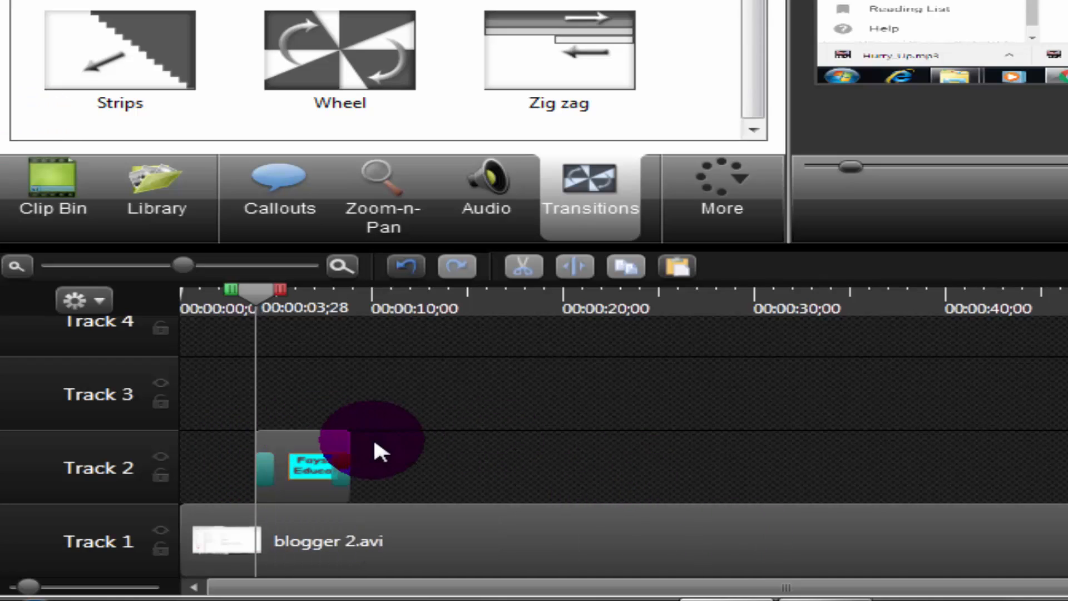
Extend the Track 2 callout to end at about 19 seconds and split it at 0:00:12;14
{"action": "left_click_drag", "start_coordinate": [354, 450], "coordinate": [547, 459]}
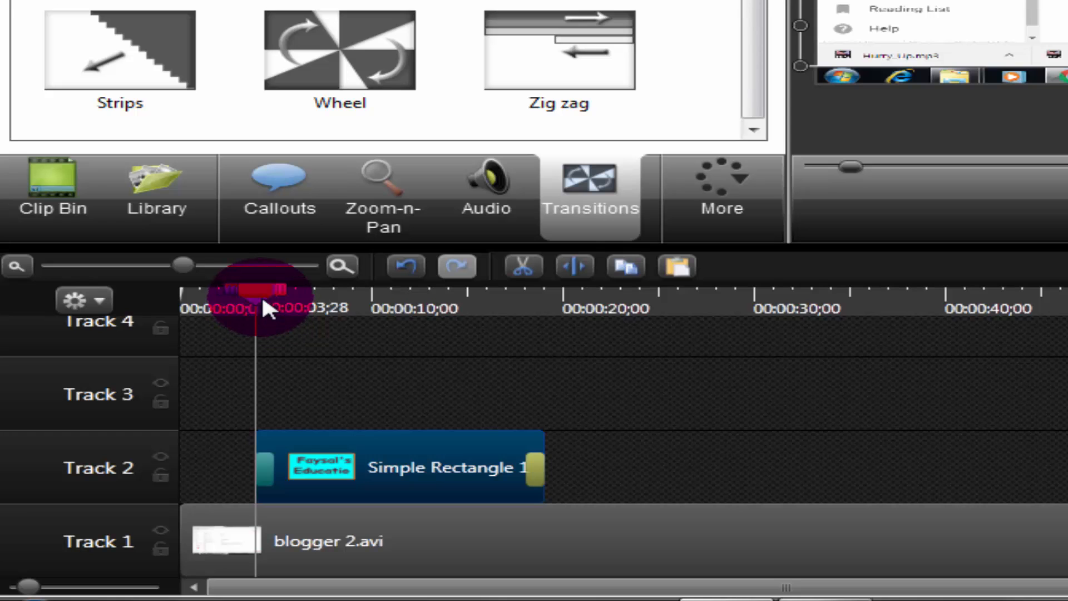
{"action": "left_click_drag", "start_coordinate": [245, 294], "coordinate": [226, 301]}
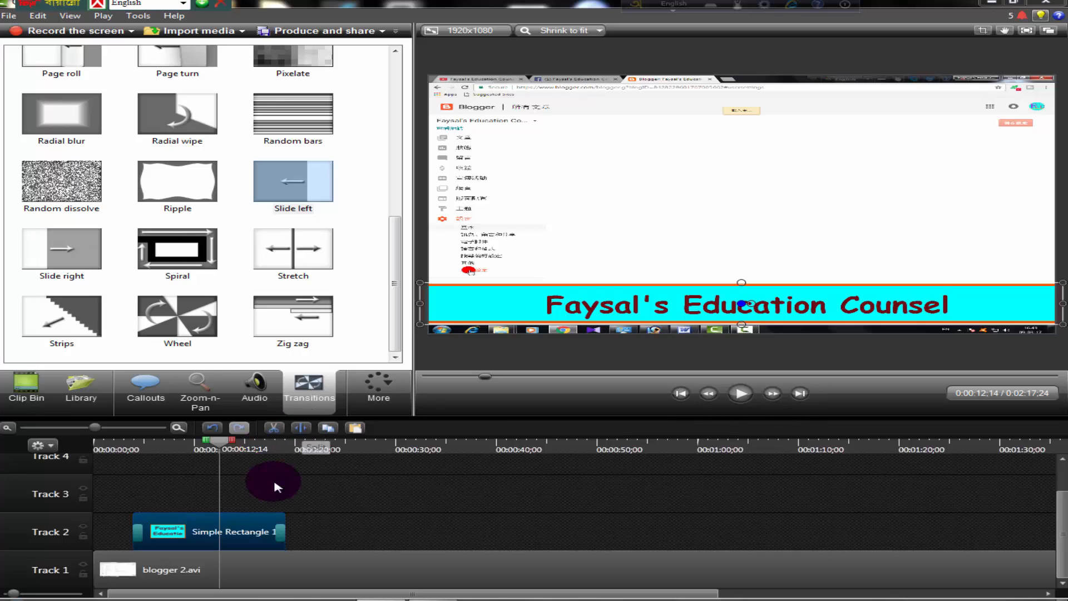
{"action": "left_click", "coordinate": [305, 427]}
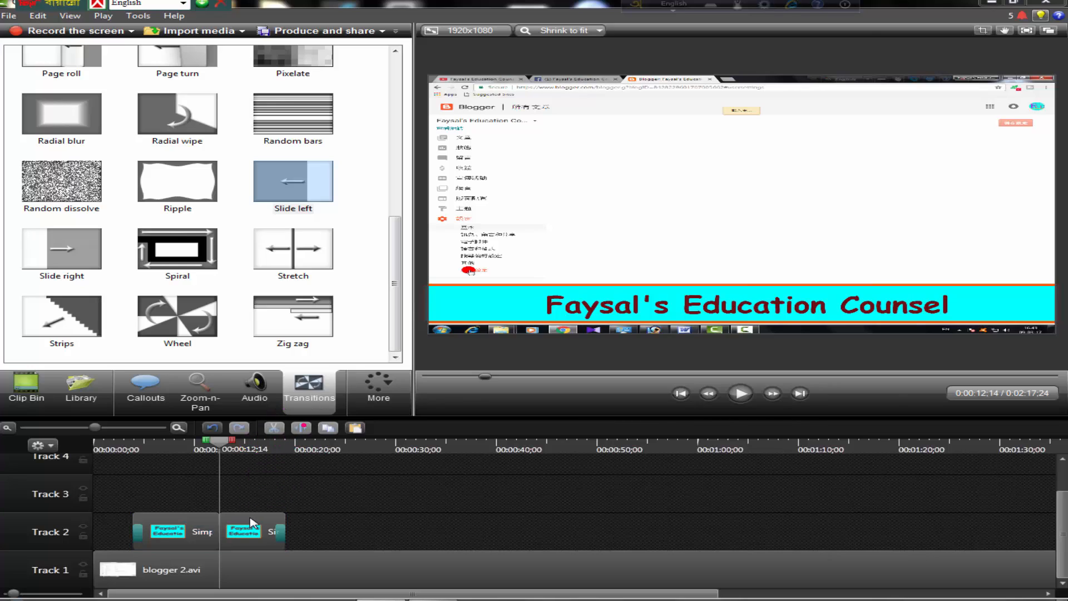
Add a Stretch transition at the split between the two callout pieces and lengthen it on both sides
{"action": "left_click_drag", "start_coordinate": [306, 242], "coordinate": [245, 396]}
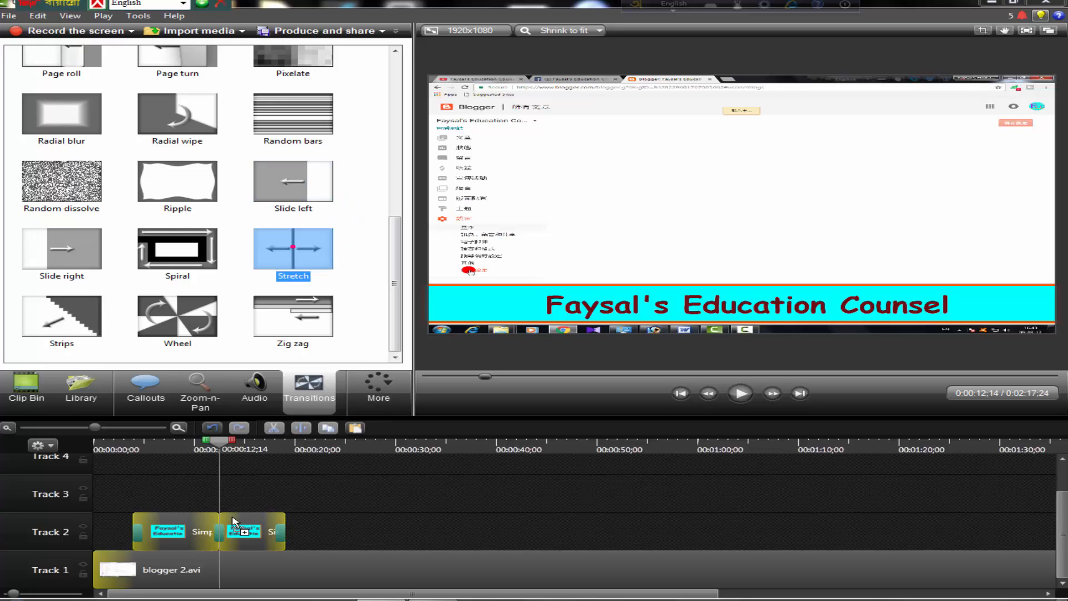
{"action": "left_click_drag", "start_coordinate": [233, 521], "coordinate": [221, 532]}
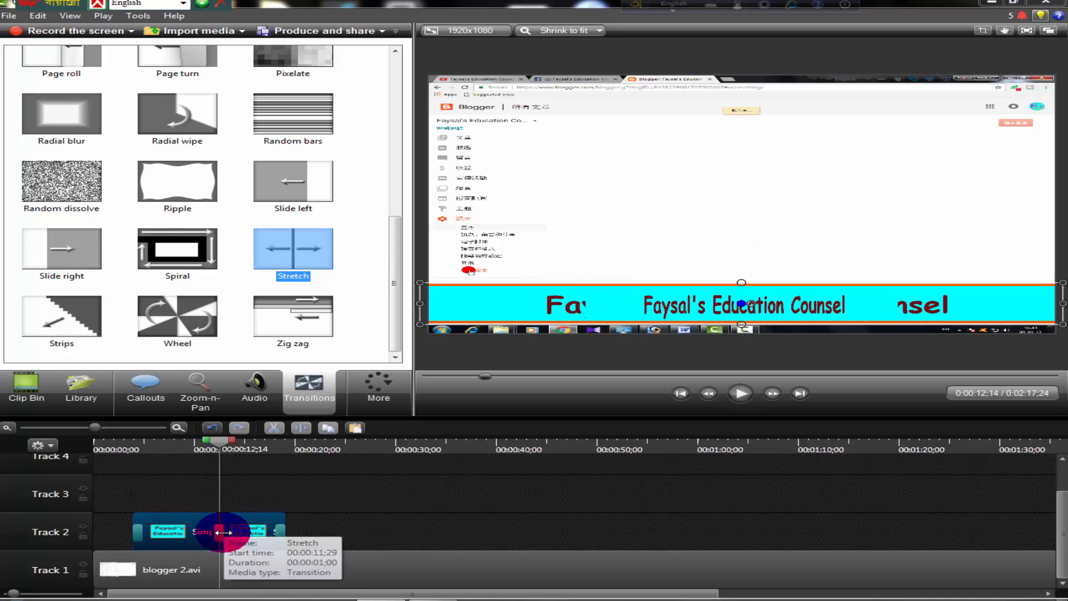
{"action": "left_click_drag", "start_coordinate": [224, 532], "coordinate": [251, 532]}
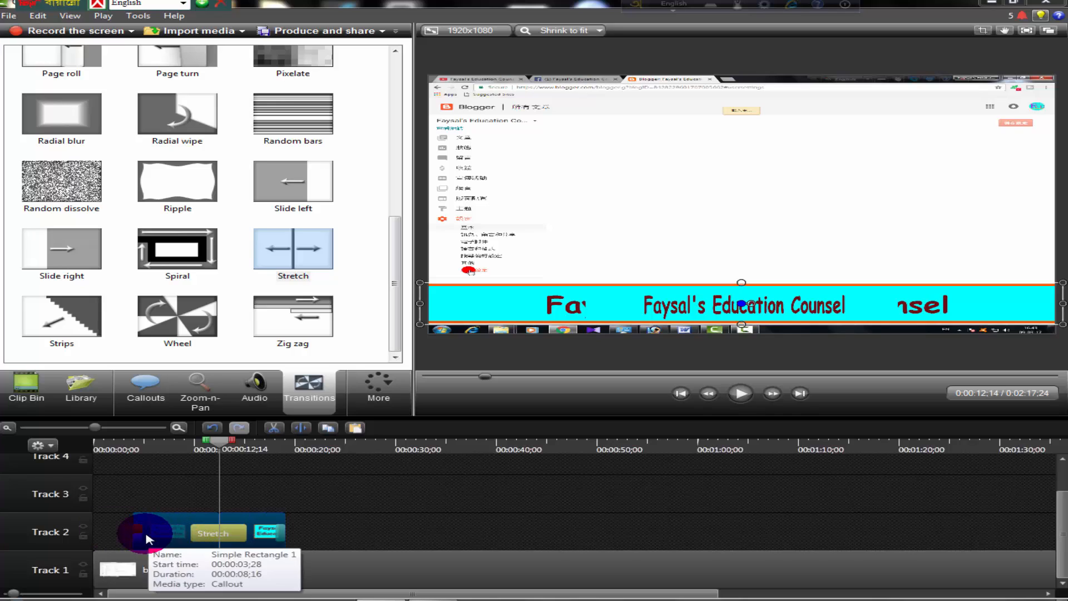
Lengthen the Slide left transitions at the start and end of the Track 2 callouts
{"action": "left_click", "coordinate": [148, 538]}
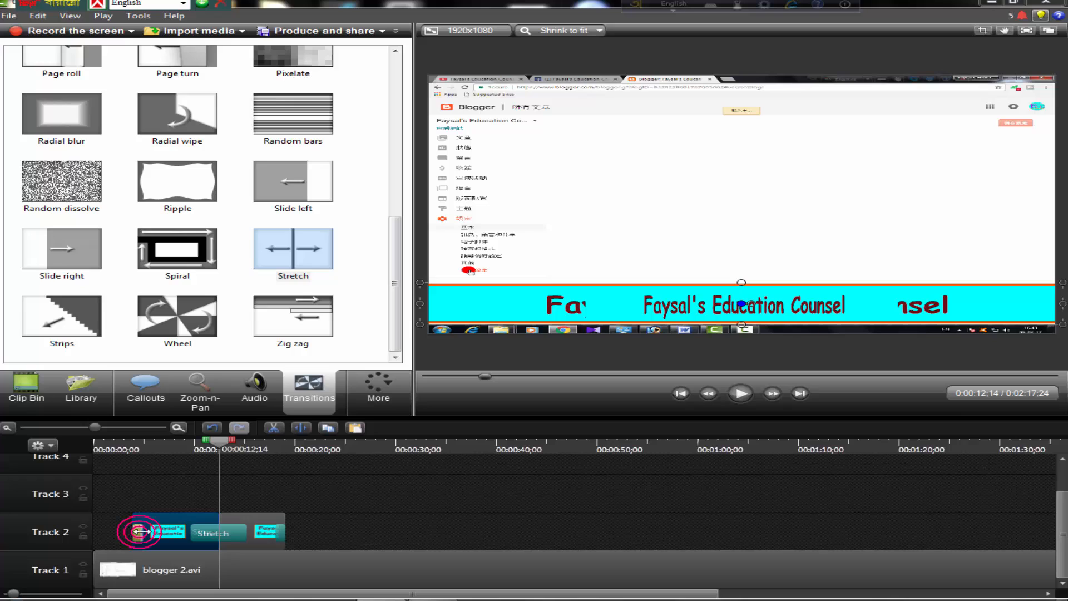
{"action": "left_click", "coordinate": [268, 531]}
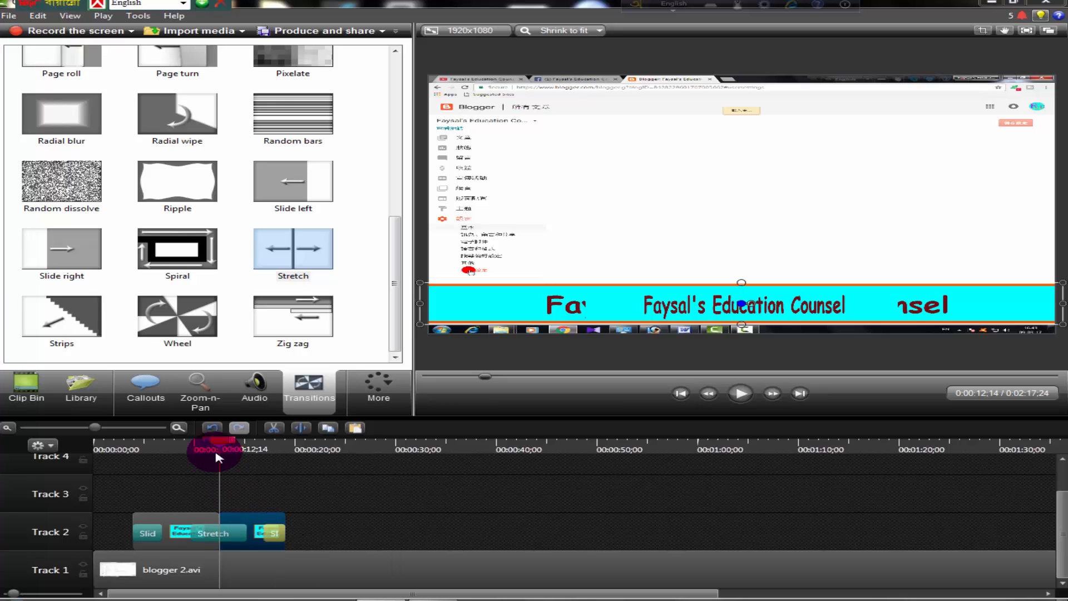
{"action": "left_click", "coordinate": [267, 531]}
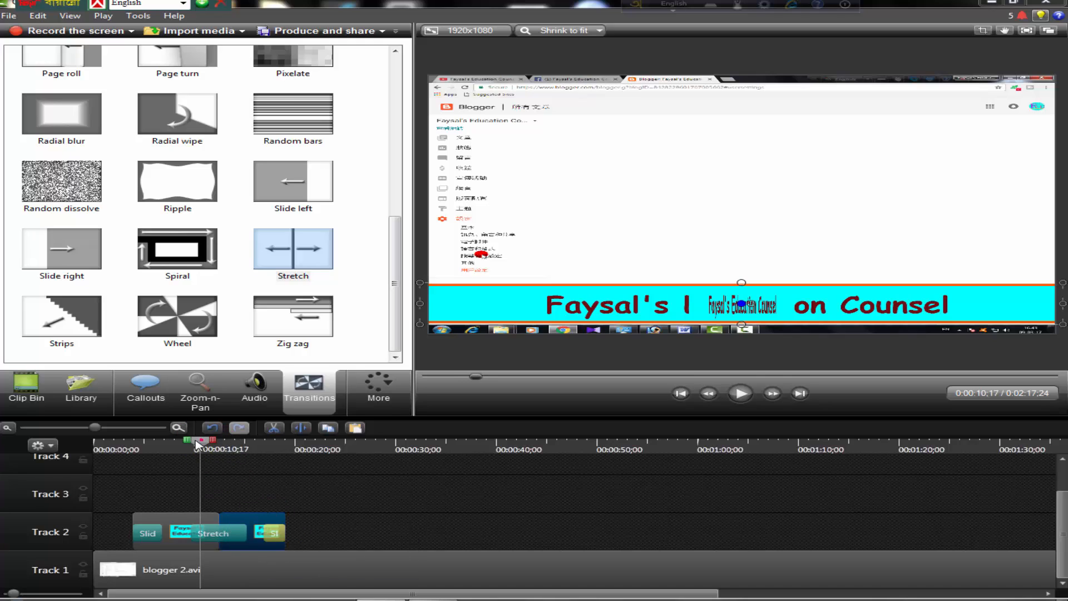
Preview the banner with its transitions by playing the timeline from the callout's start at 0:00:03;28 until past its end
{"action": "left_click_drag", "start_coordinate": [201, 444], "coordinate": [133, 455]}
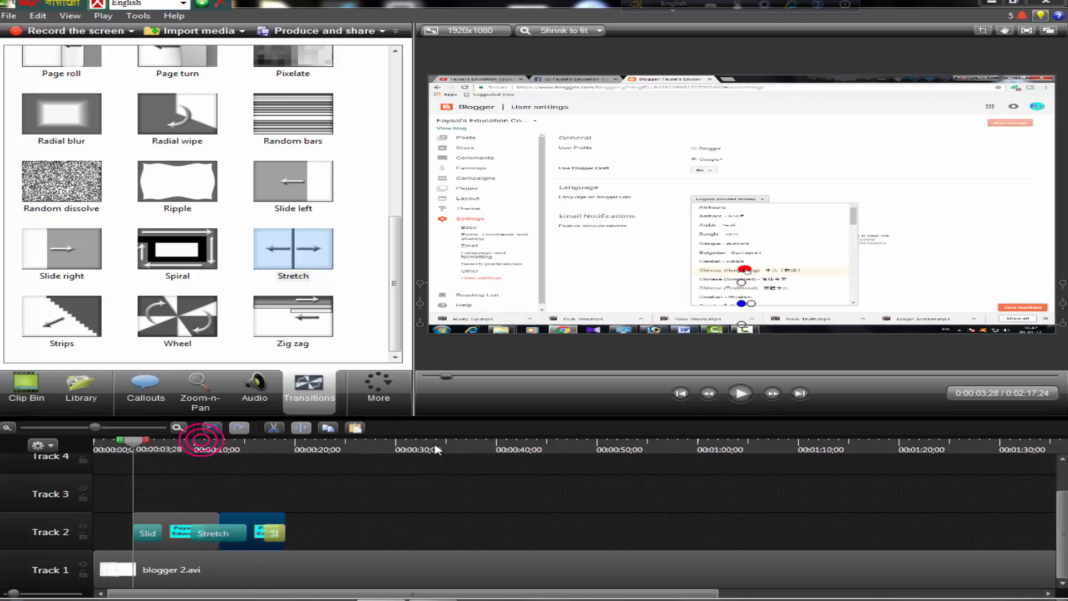
{"action": "left_click", "coordinate": [746, 395]}
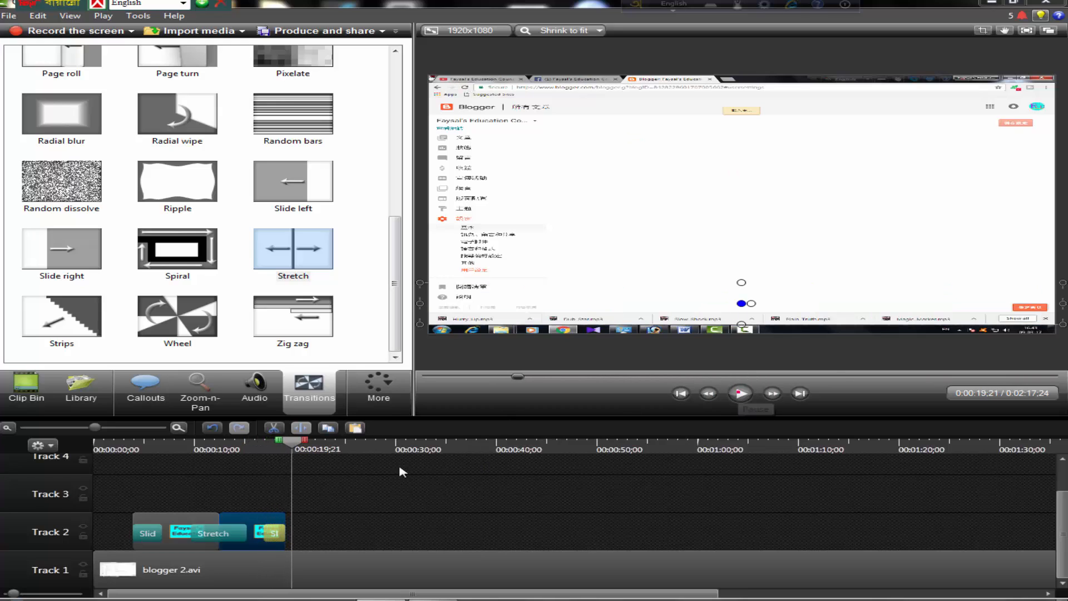
{"action": "left_click", "coordinate": [743, 394]}
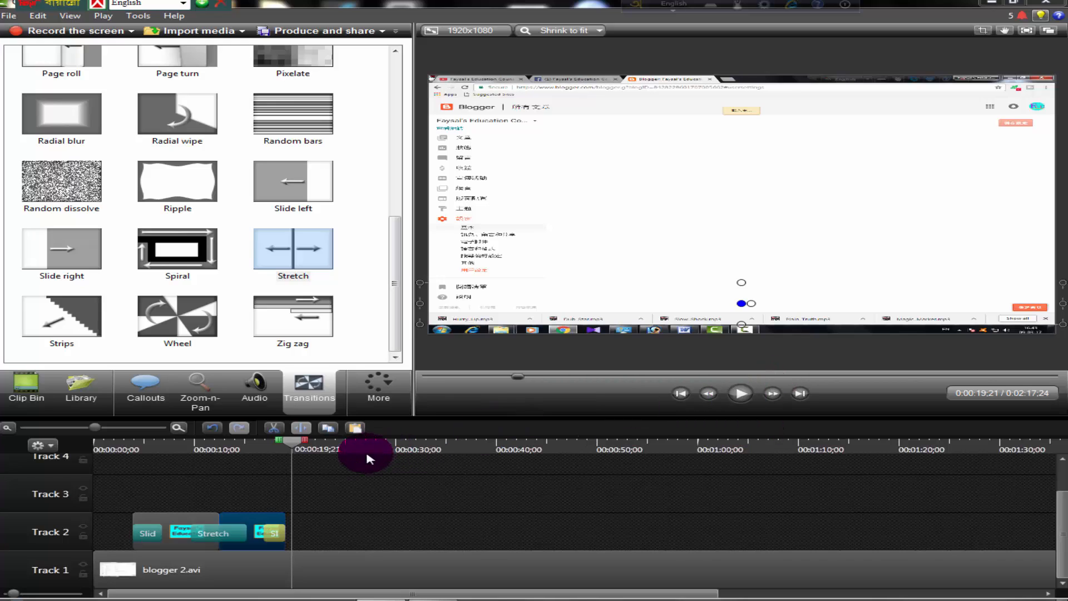
Add a Sketch Motion Rectangle callout to Track 2 at 0:00:19;03, directly after the banner callouts
{"action": "mouse_move", "coordinate": [291, 444]}
{"action": "left_mouse_down"}
{"action": "mouse_move", "coordinate": [270, 444]}
{"action": "mouse_move", "coordinate": [286, 444]}
{"action": "left_mouse_up"}
{"action": "left_click", "coordinate": [146, 390]}
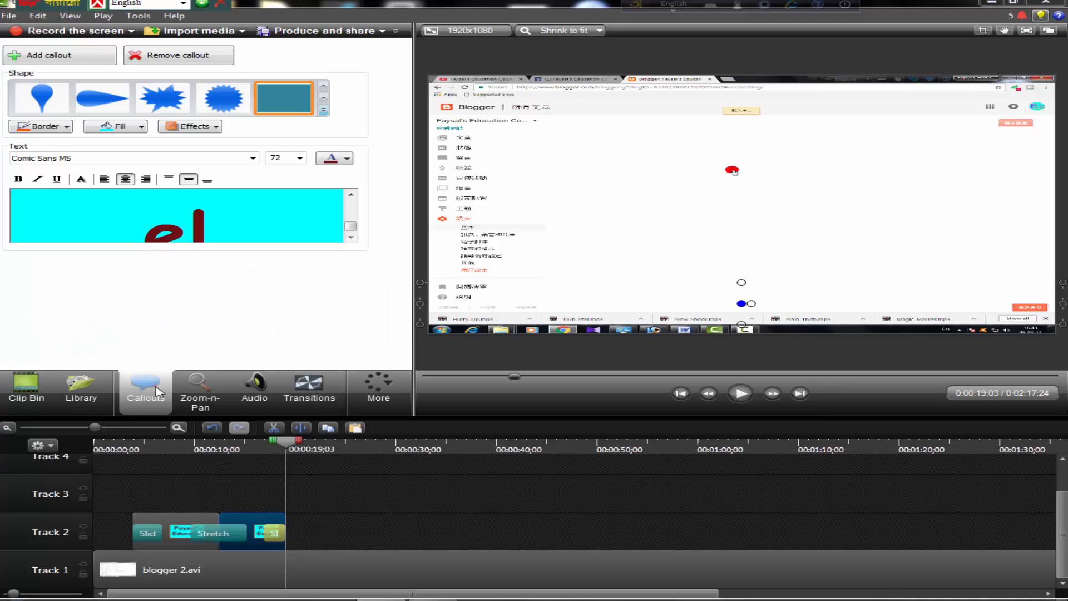
{"action": "left_click", "coordinate": [324, 110]}
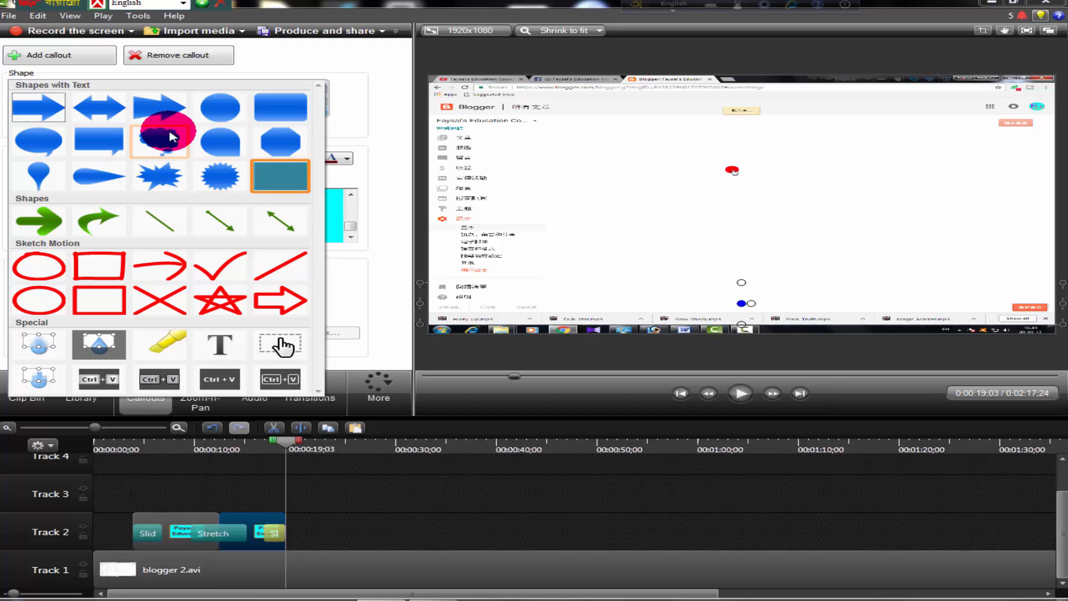
{"action": "left_click", "coordinate": [103, 266]}
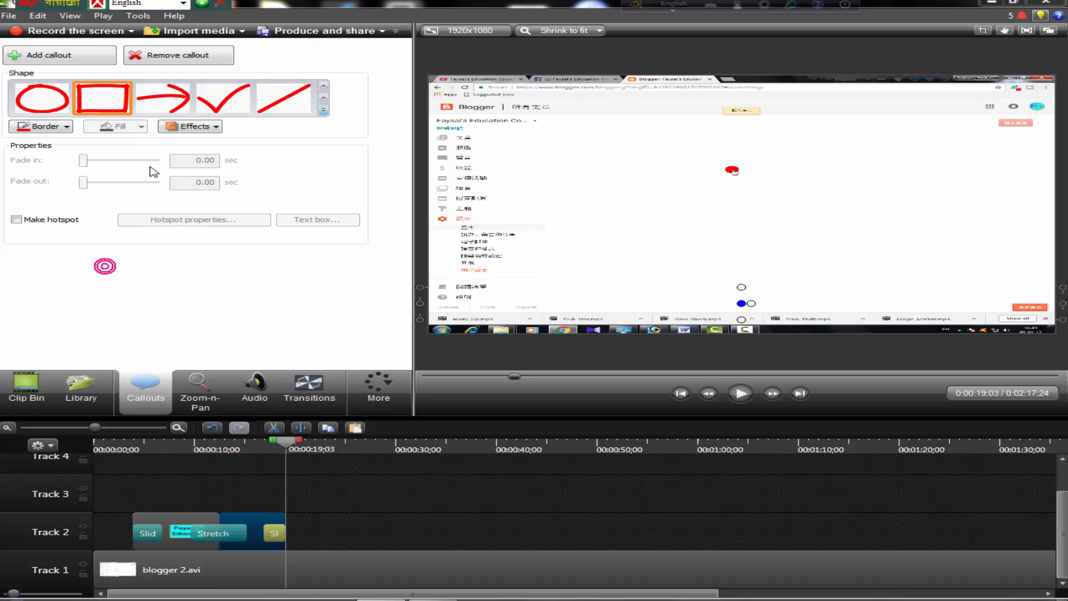
{"action": "left_click", "coordinate": [117, 104]}
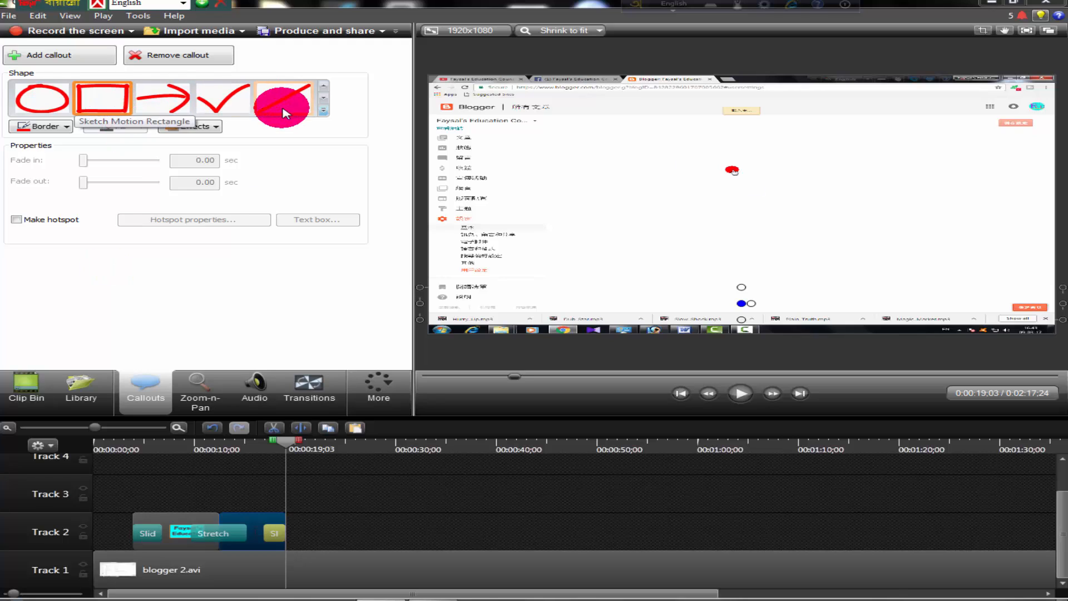
{"action": "left_click", "coordinate": [323, 111]}
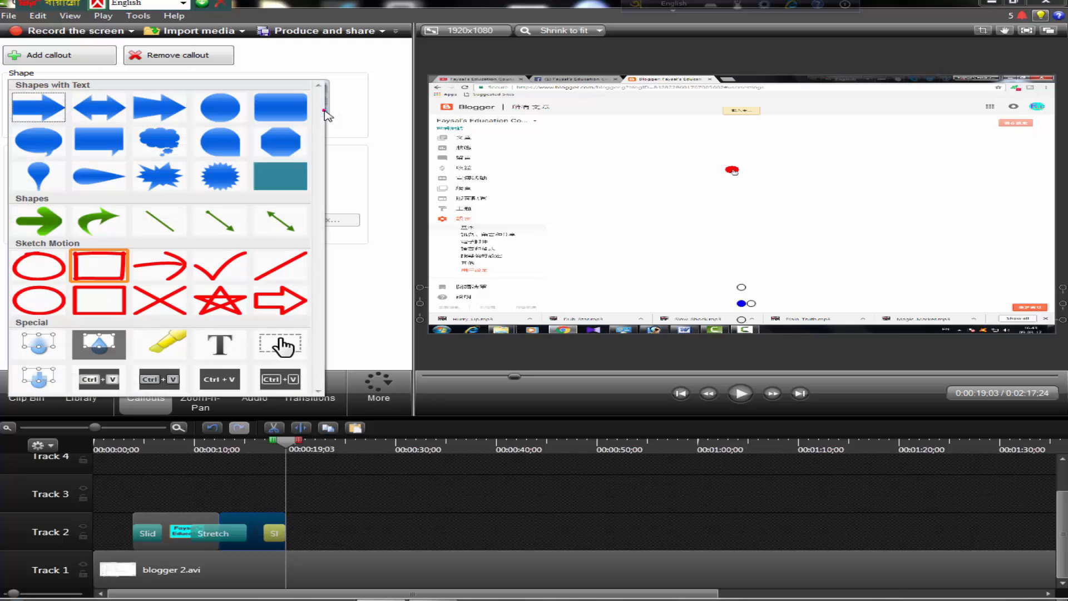
{"action": "left_click", "coordinate": [106, 269]}
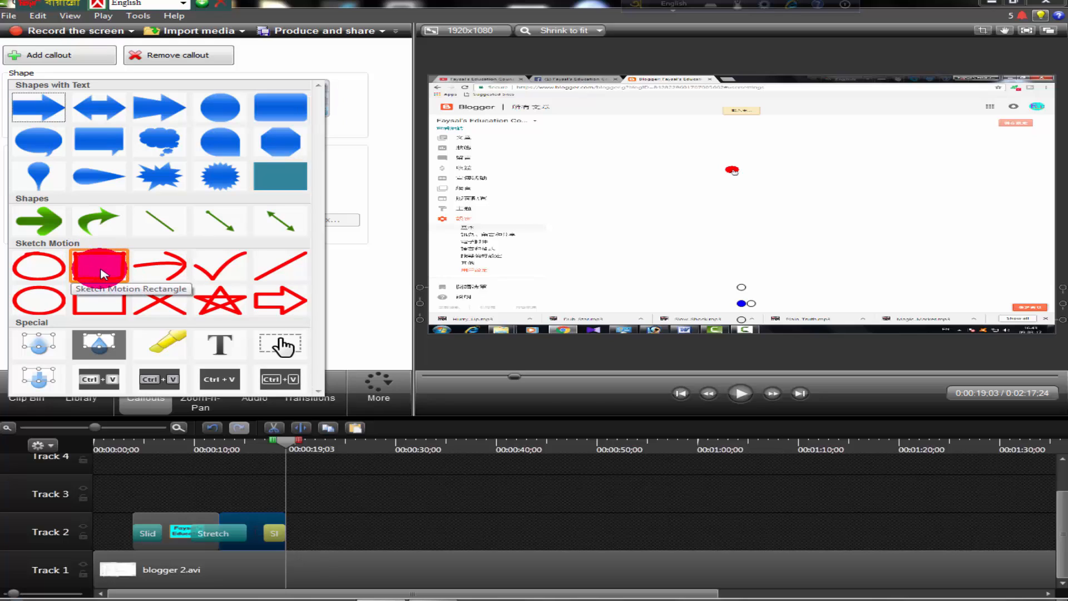
{"action": "left_click", "coordinate": [78, 56]}
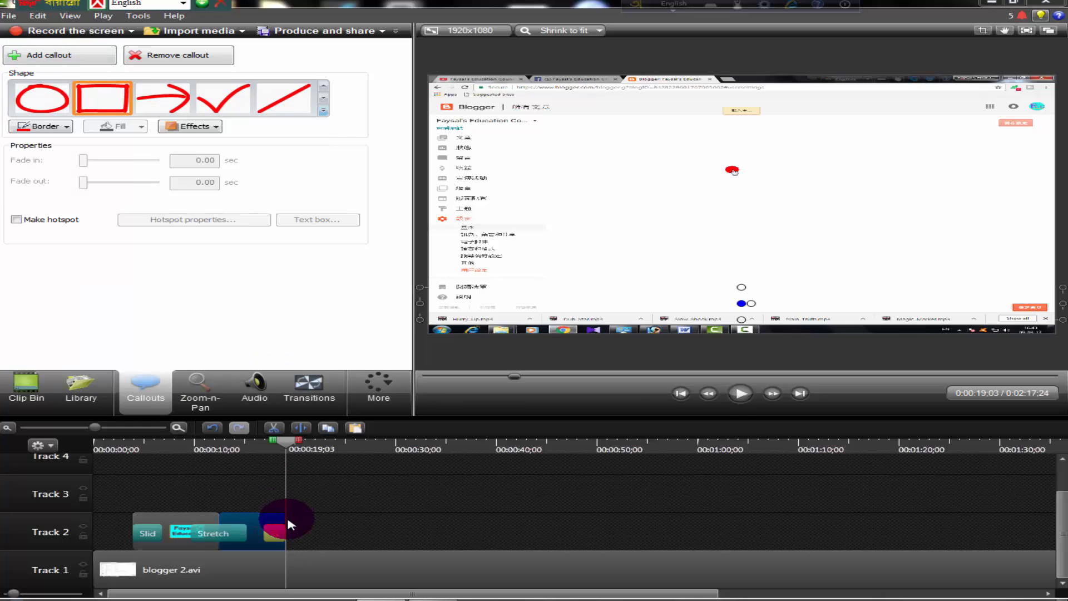
{"action": "left_click", "coordinate": [292, 523]}
{"action": "left_click", "coordinate": [465, 332]}
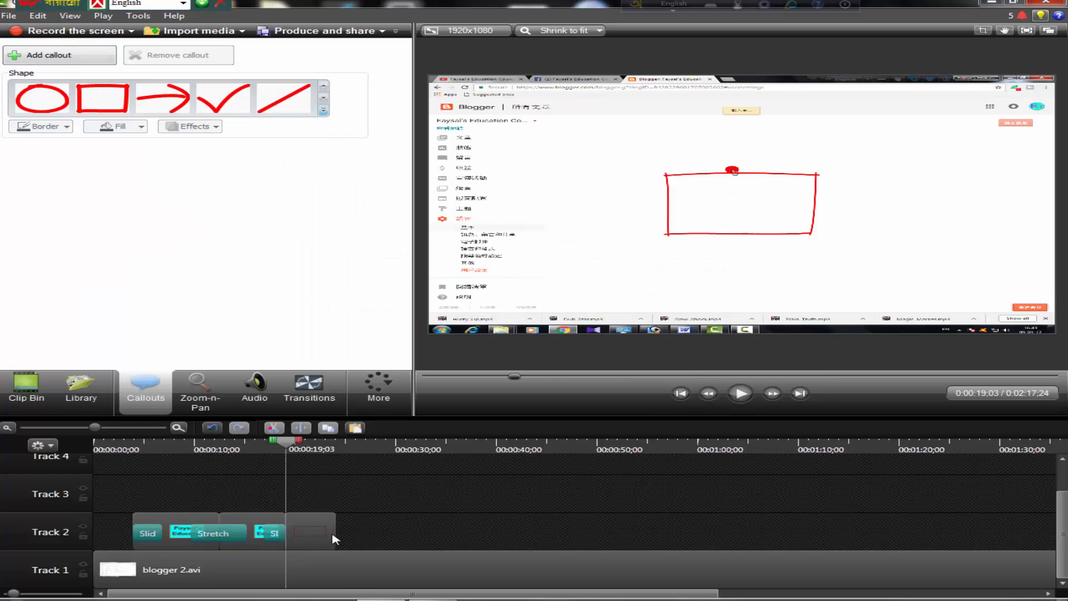
Thicken the red rectangle's border, then shrink and move it to frame two entries in the Blogger sidebar menu
{"action": "left_click", "coordinate": [309, 533]}
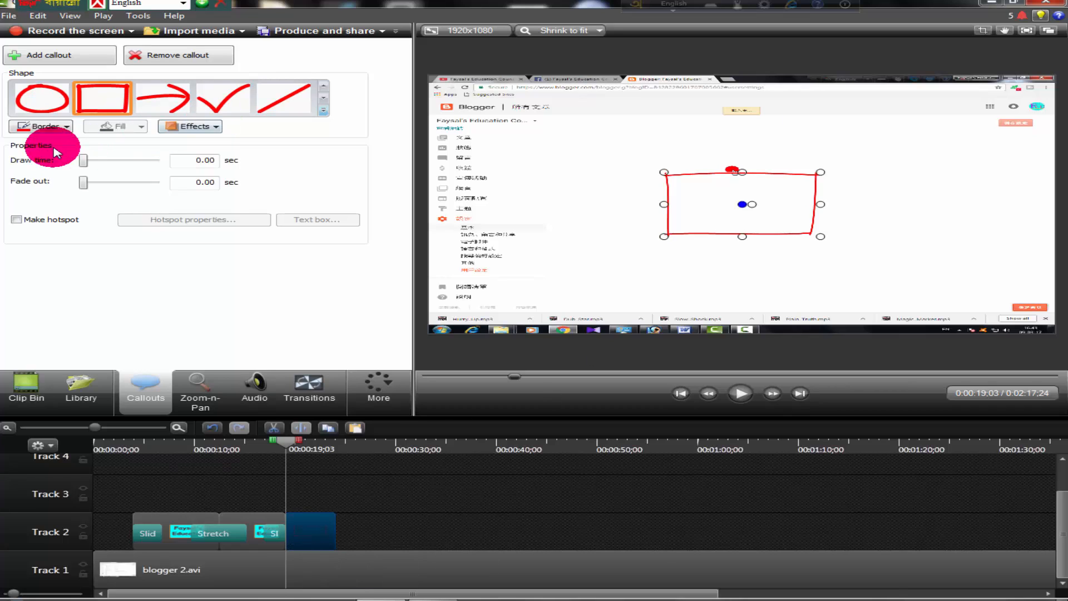
{"action": "left_click", "coordinate": [47, 127]}
{"action": "left_click", "coordinate": [56, 238]}
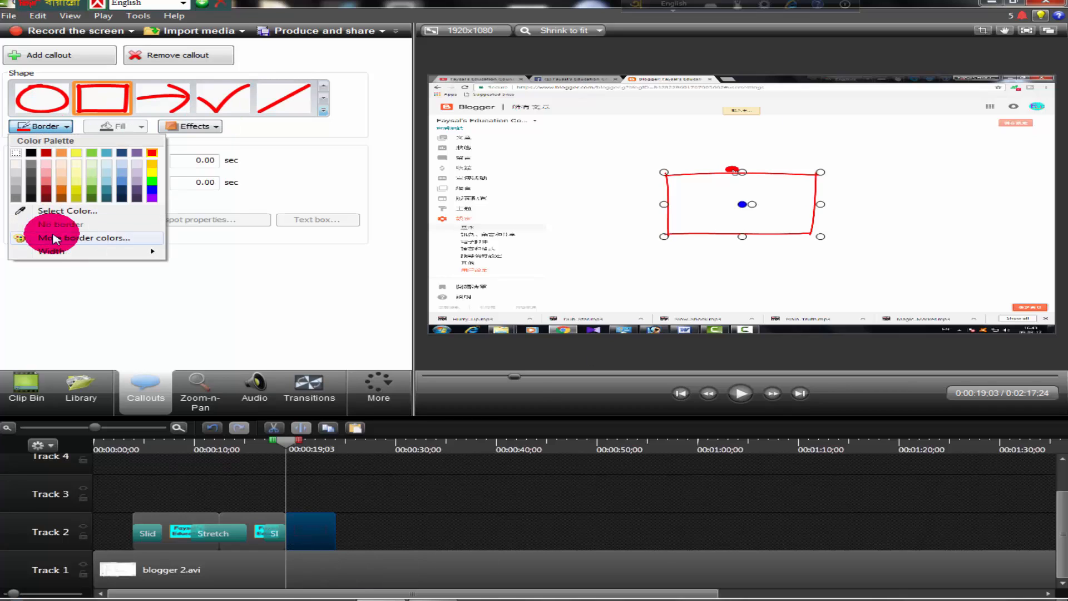
{"action": "left_click", "coordinate": [210, 377]}
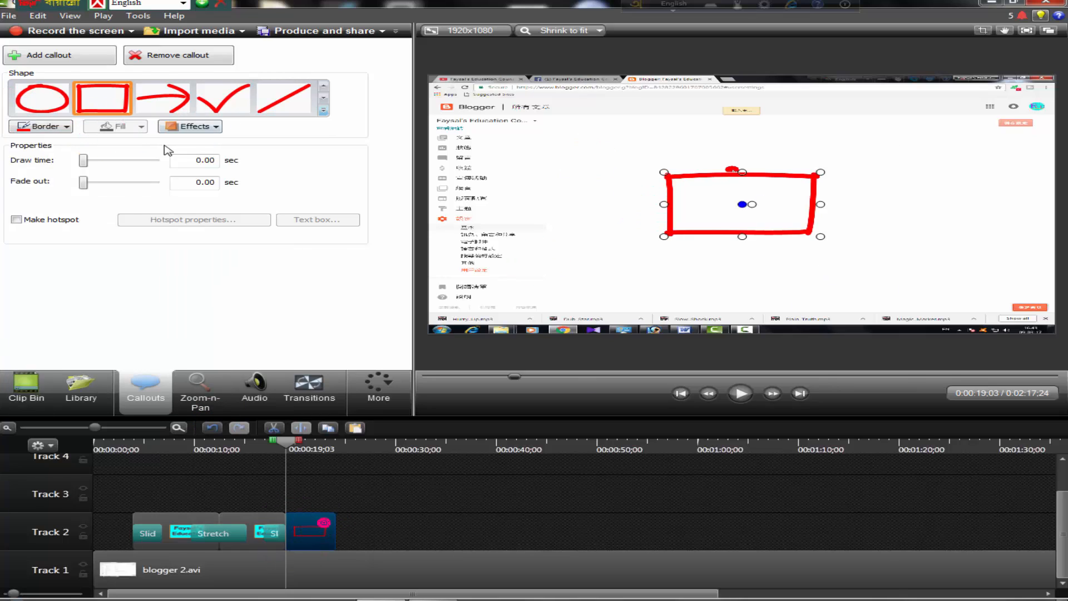
{"action": "left_click_drag", "start_coordinate": [708, 208], "coordinate": [491, 191]}
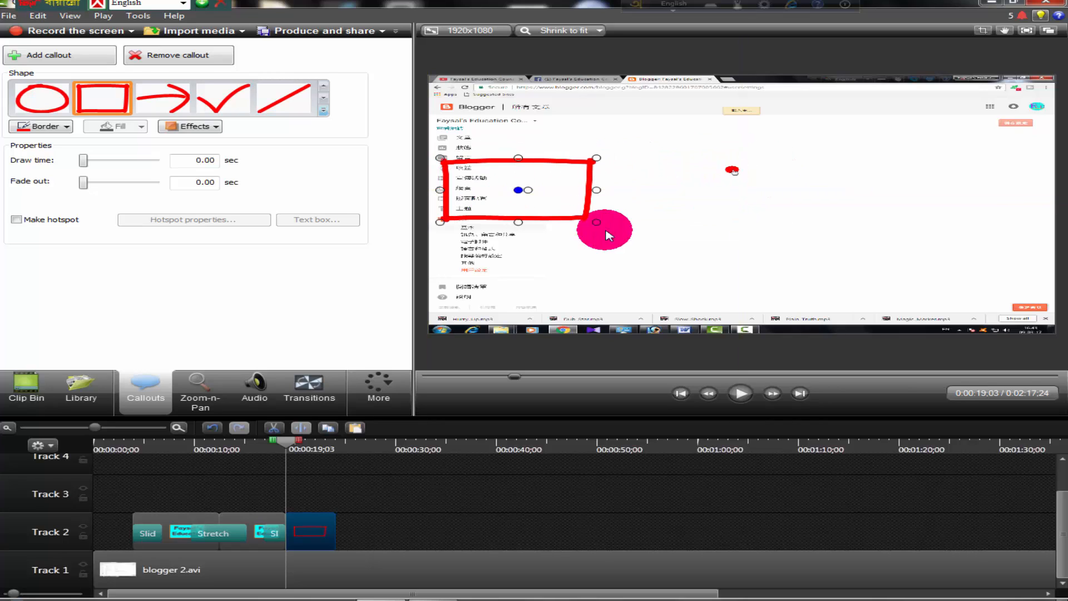
{"action": "left_click_drag", "start_coordinate": [596, 222], "coordinate": [524, 189]}
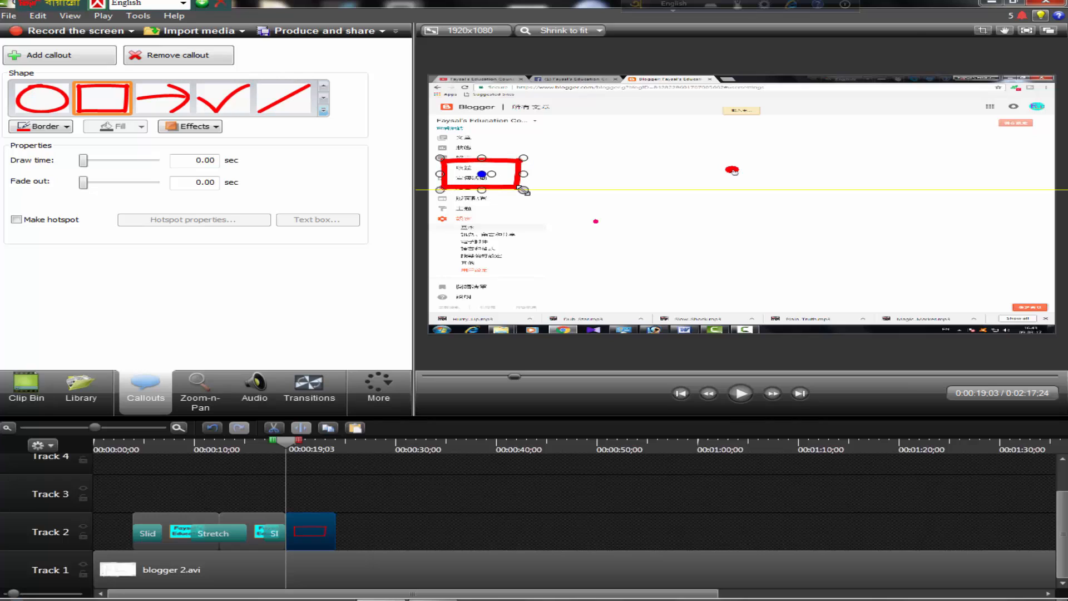
Add Random dissolve transitions to the start and end of the rectangle callout and preview it from 0:00:19;03
{"action": "left_click", "coordinate": [318, 388]}
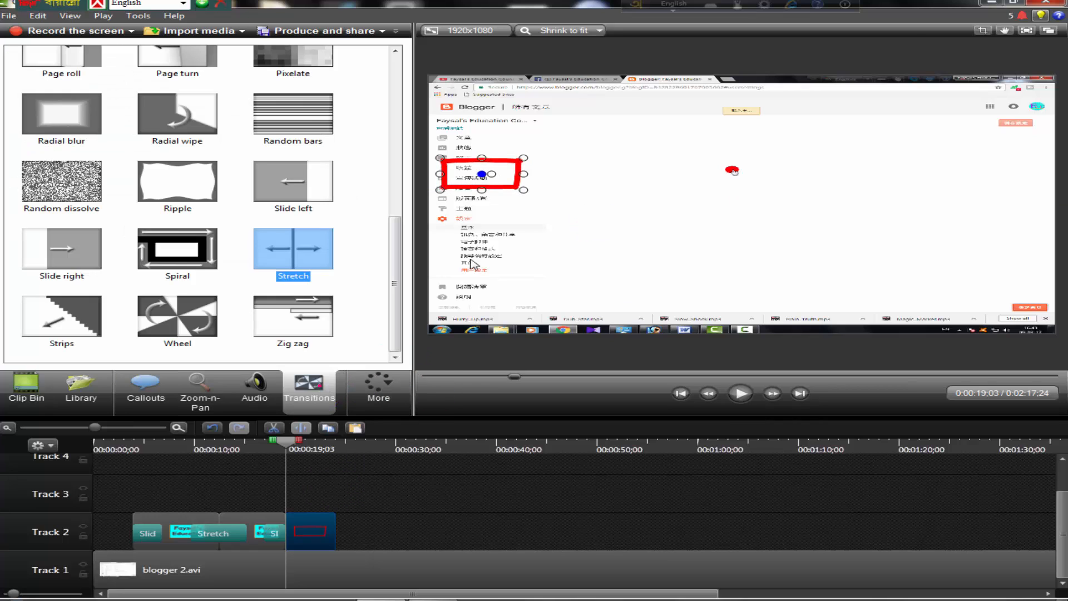
{"action": "left_click_drag", "start_coordinate": [89, 195], "coordinate": [295, 533]}
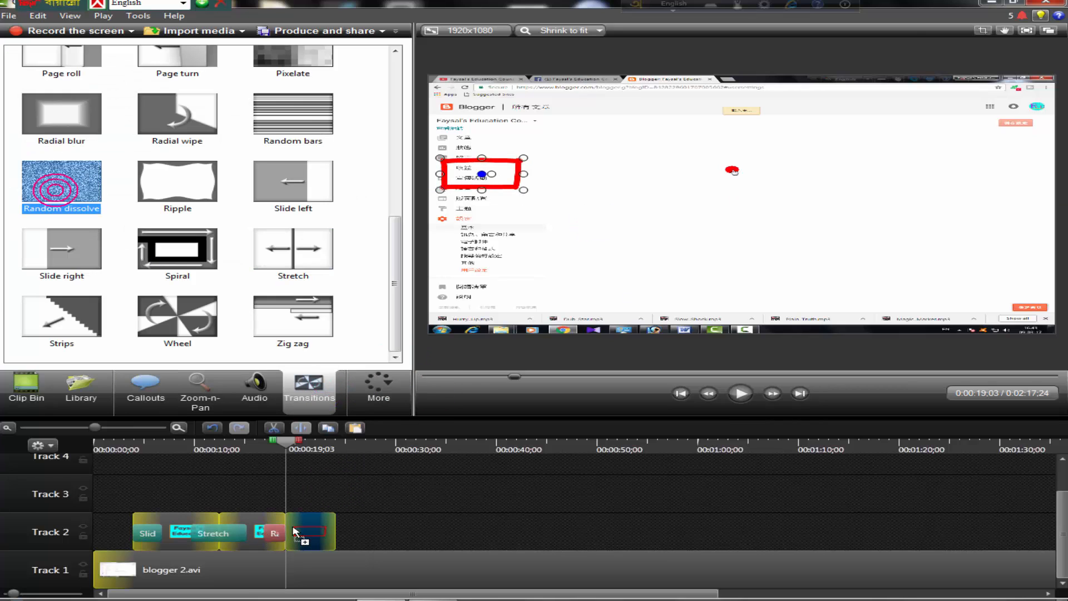
{"action": "left_click", "coordinate": [77, 183]}
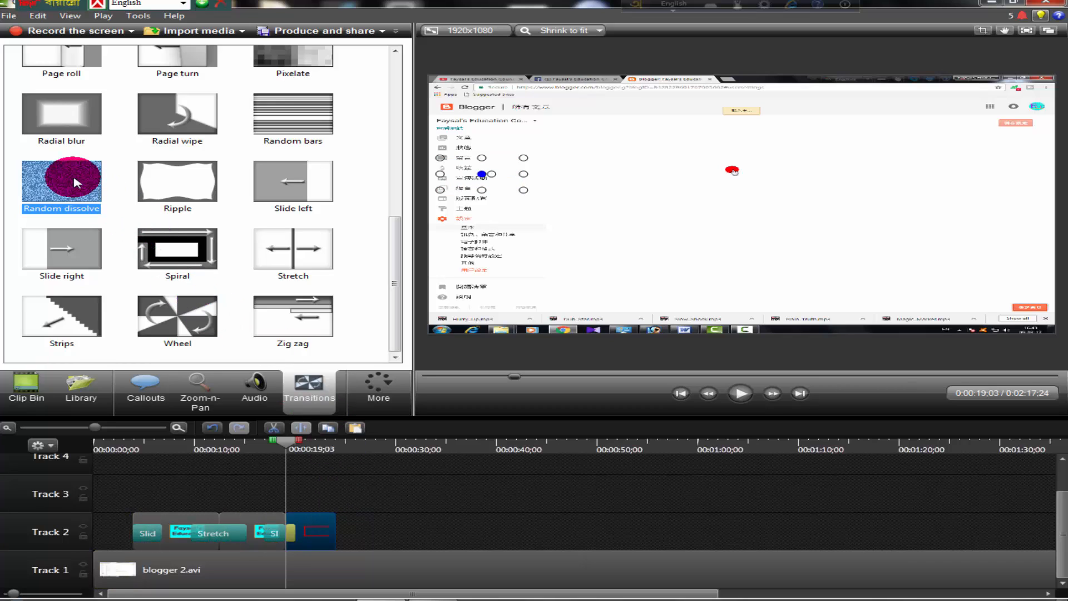
{"action": "left_click_drag", "start_coordinate": [76, 183], "coordinate": [227, 362]}
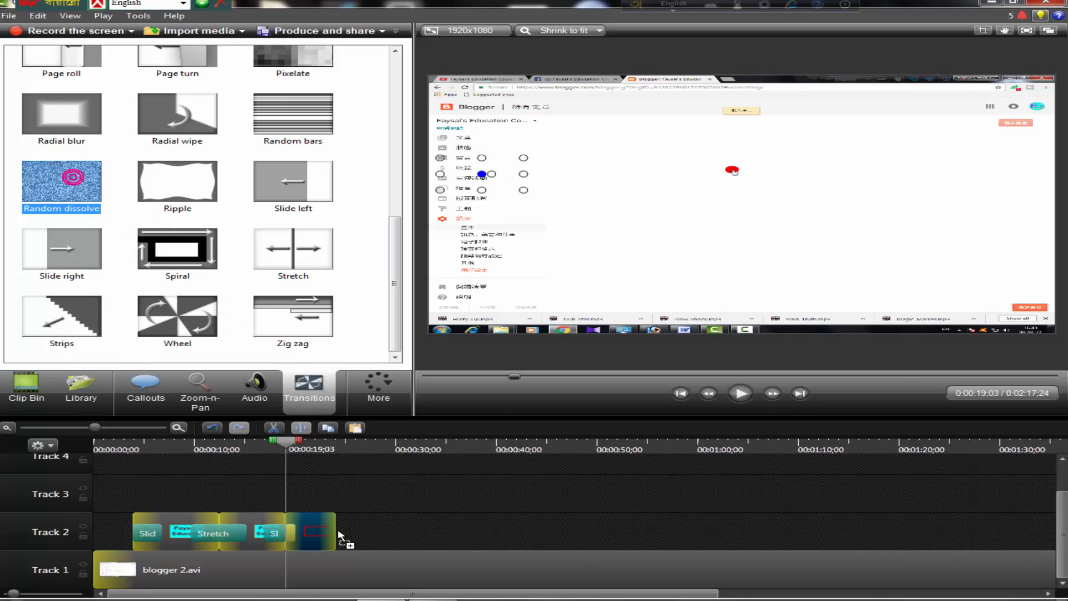
{"action": "left_click_drag", "start_coordinate": [341, 535], "coordinate": [327, 529]}
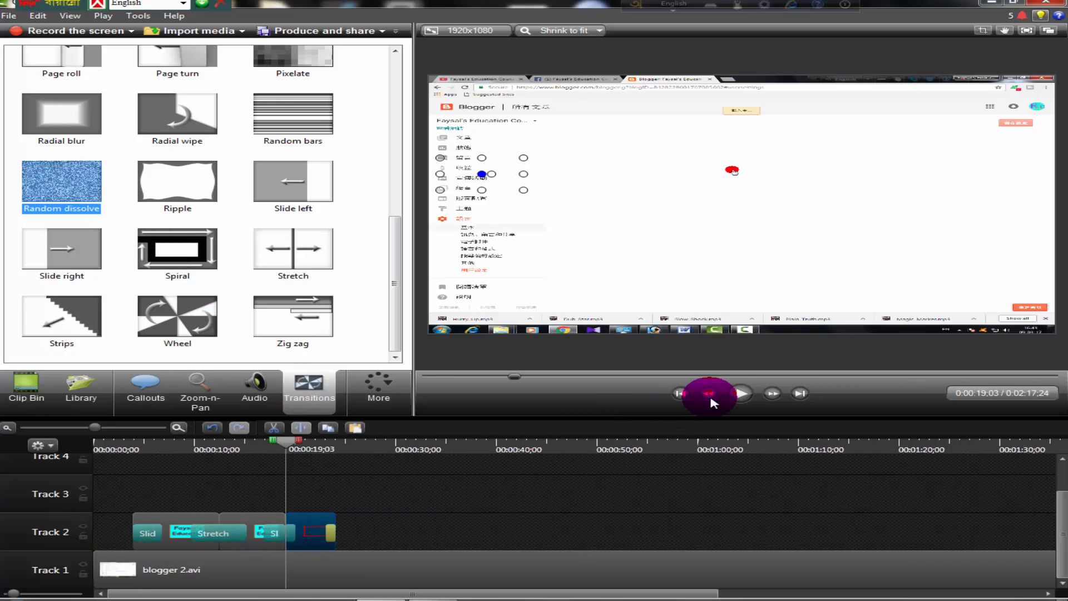
{"action": "left_click", "coordinate": [742, 395]}
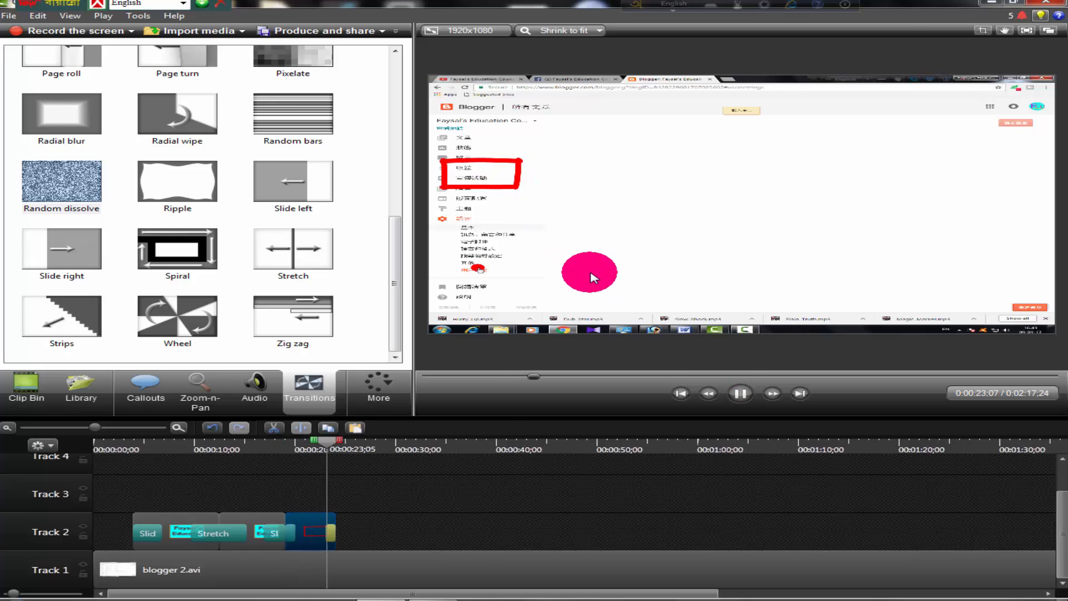
{"action": "left_click", "coordinate": [742, 394]}
Add a Blur callout to Track 2 around 0:00:25;19 and move it over the submenu entries in the Blogger sidebar
{"action": "left_click", "coordinate": [185, 410]}
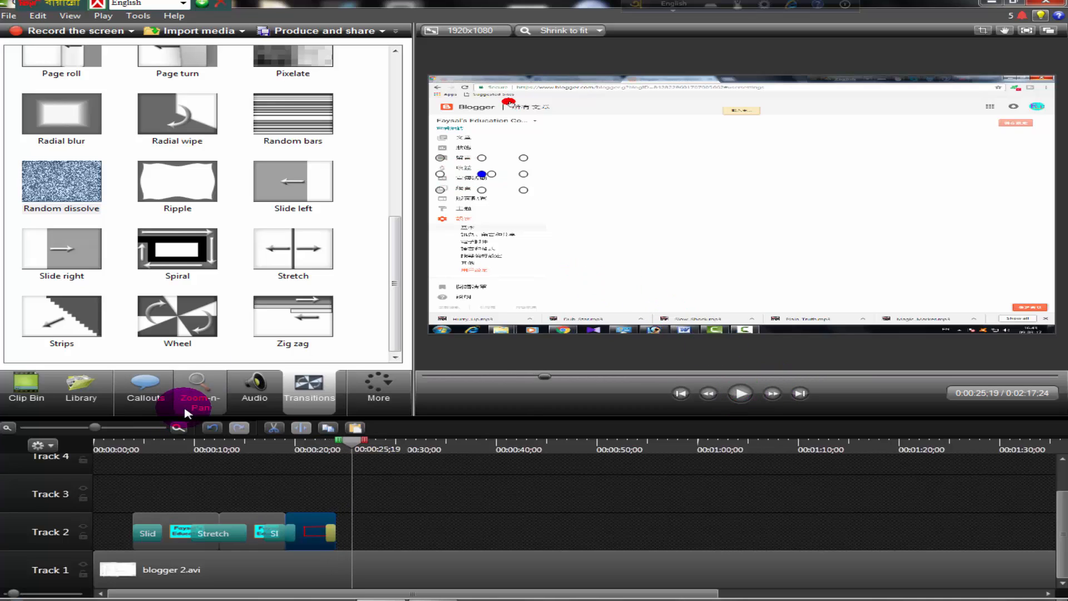
{"action": "left_click", "coordinate": [147, 392]}
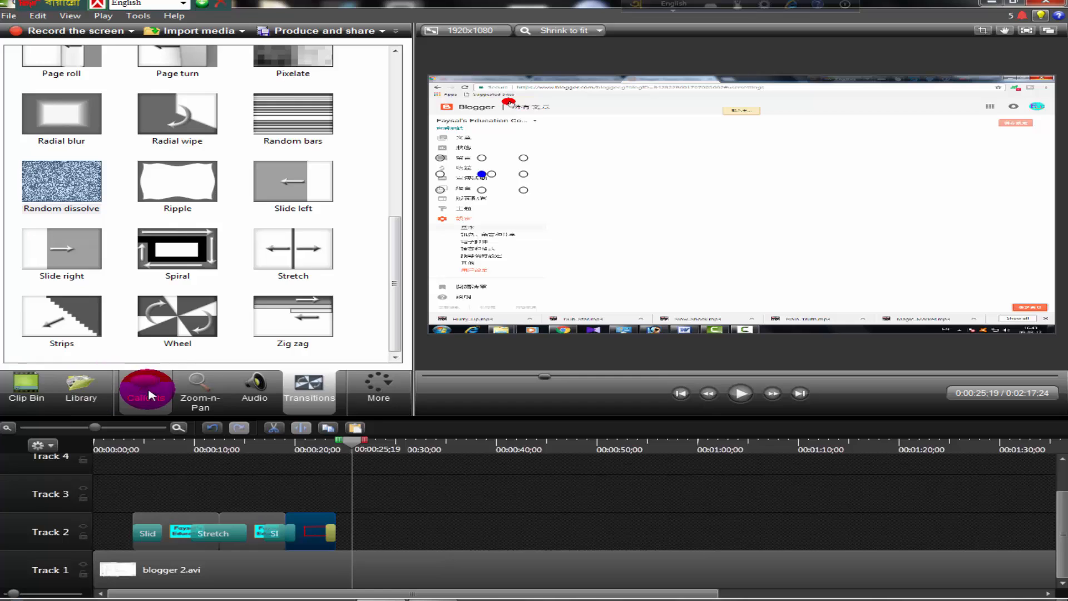
{"action": "left_click", "coordinate": [171, 112]}
{"action": "left_click", "coordinate": [305, 111]}
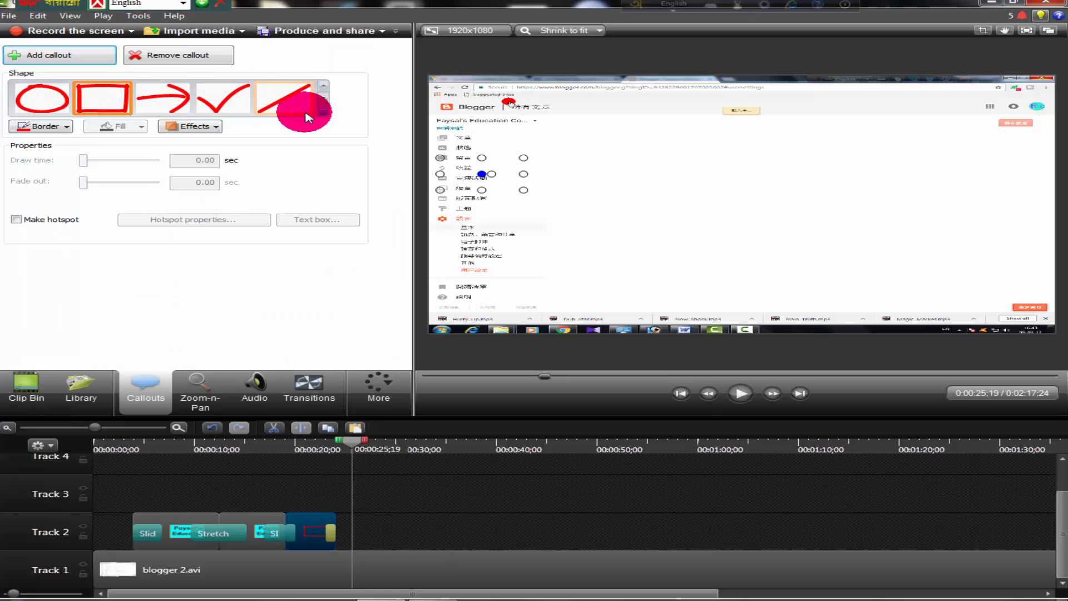
{"action": "left_click", "coordinate": [348, 531]}
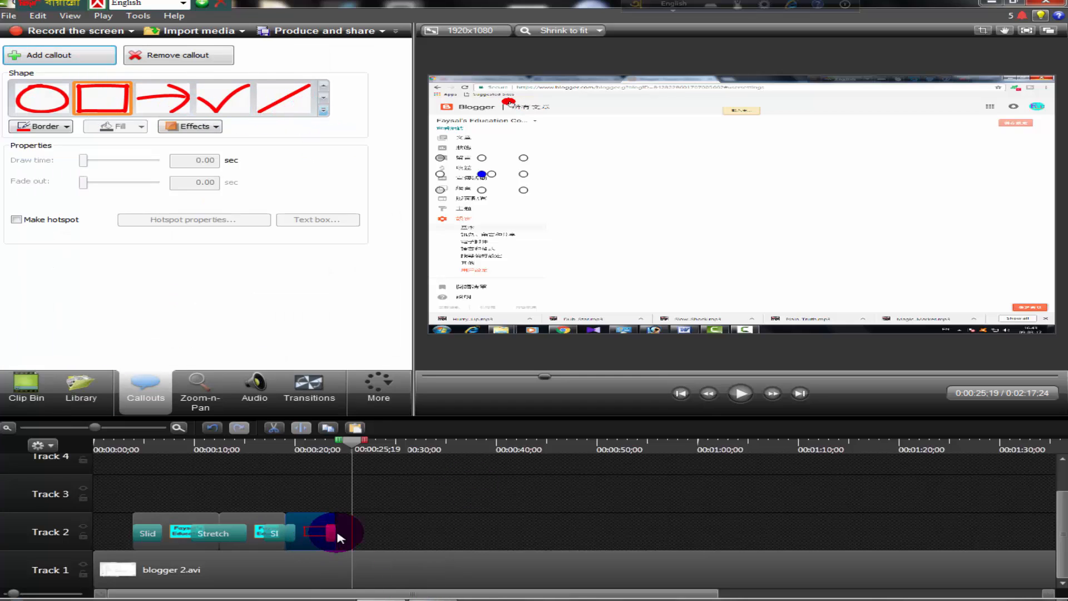
{"action": "left_click", "coordinate": [323, 112]}
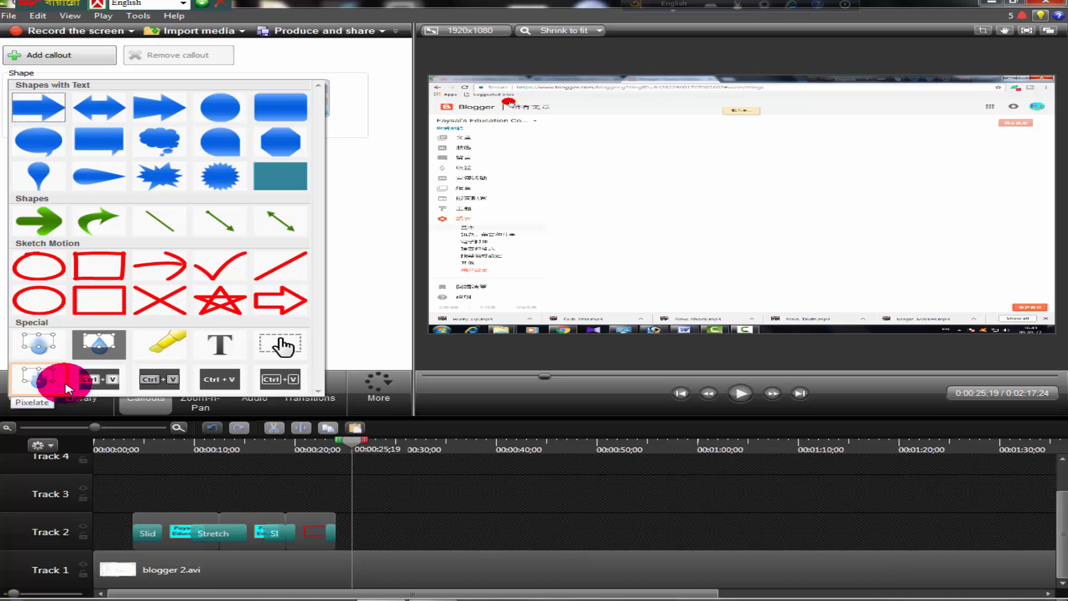
{"action": "left_click", "coordinate": [55, 356]}
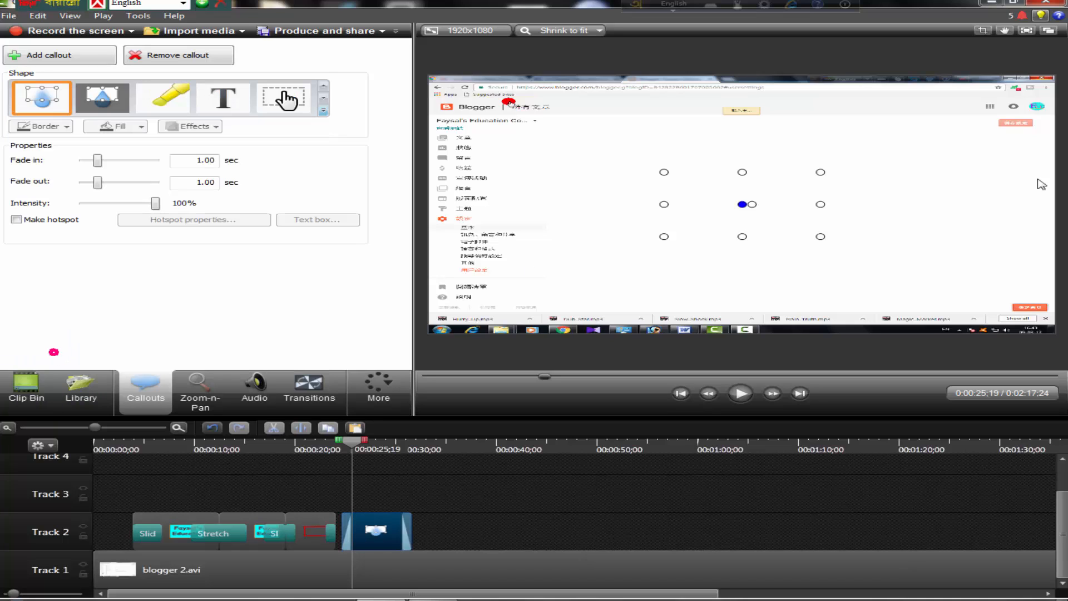
{"action": "left_click_drag", "start_coordinate": [800, 187], "coordinate": [674, 199]}
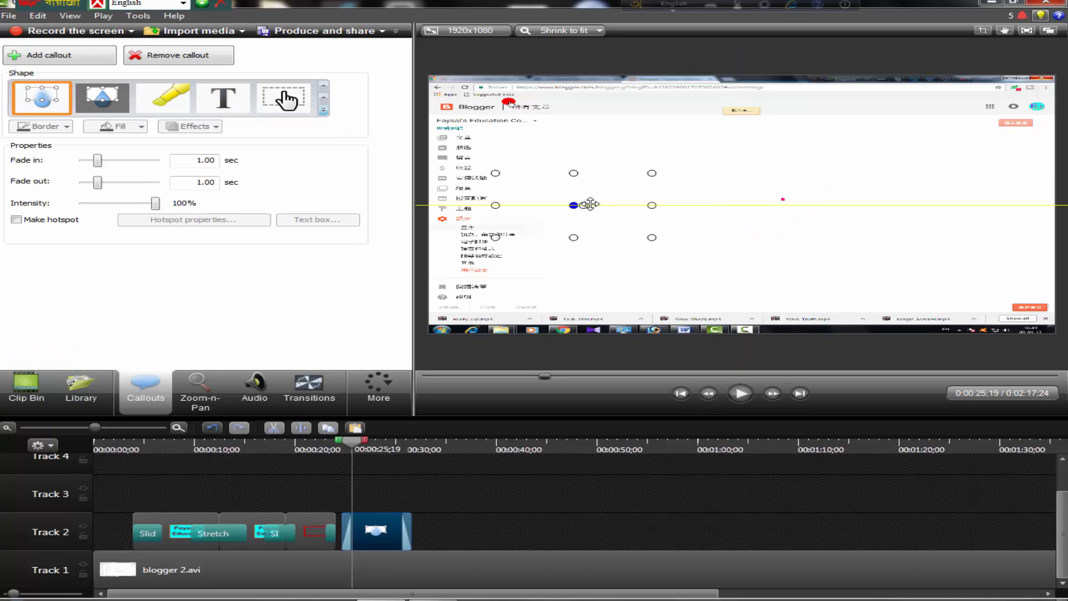
{"action": "left_click_drag", "start_coordinate": [590, 204], "coordinate": [627, 190]}
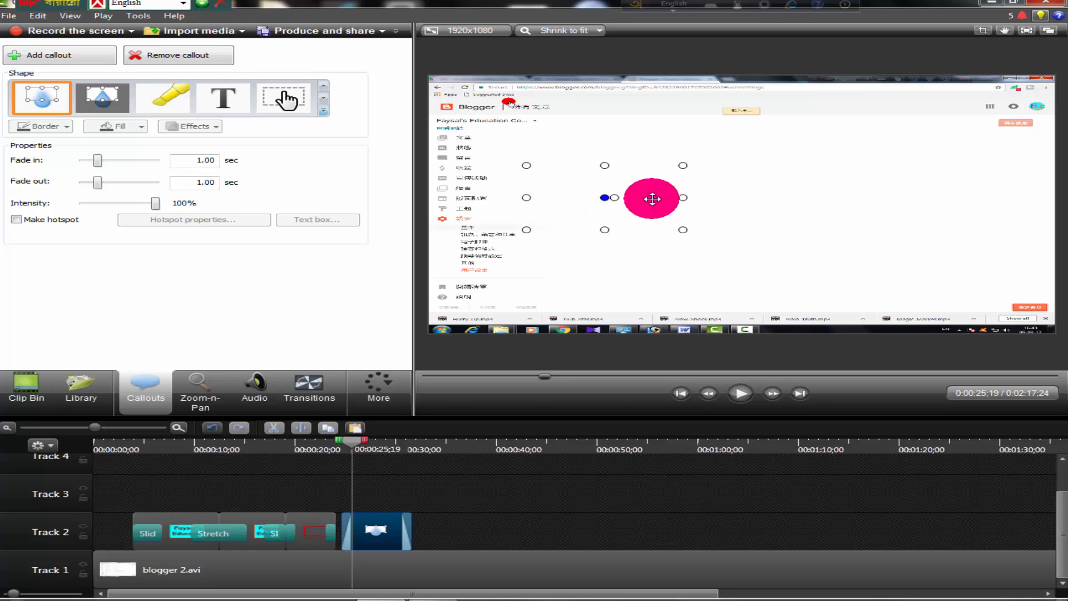
{"action": "left_click_drag", "start_coordinate": [568, 241], "coordinate": [517, 285]}
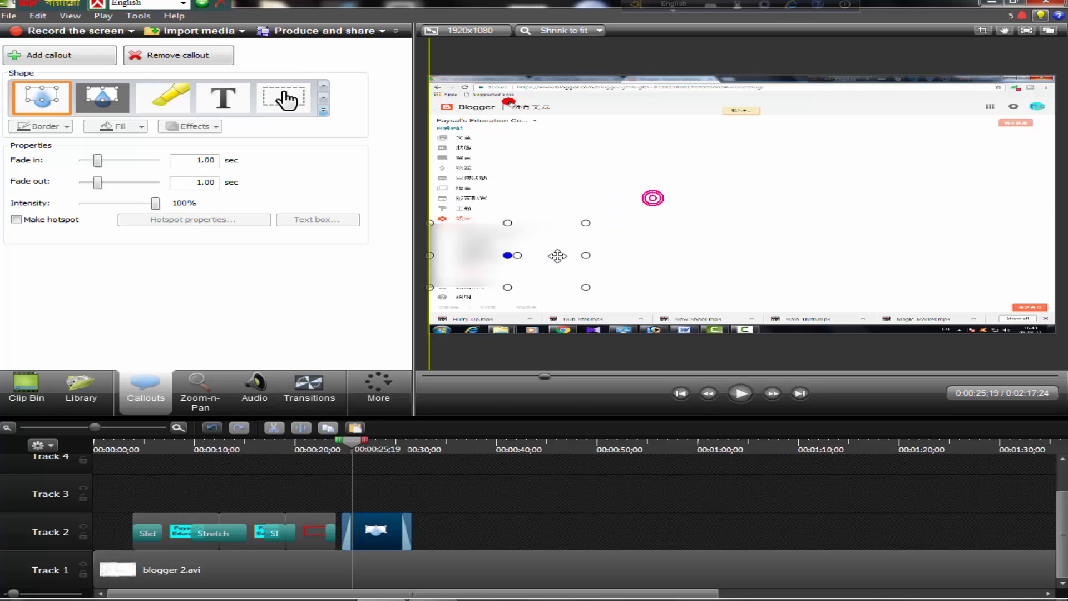
Change the blur callout's shape to White Outline Keystrokes and enlarge it to frame the sidebar's submenu entries
{"action": "left_click", "coordinate": [323, 109]}
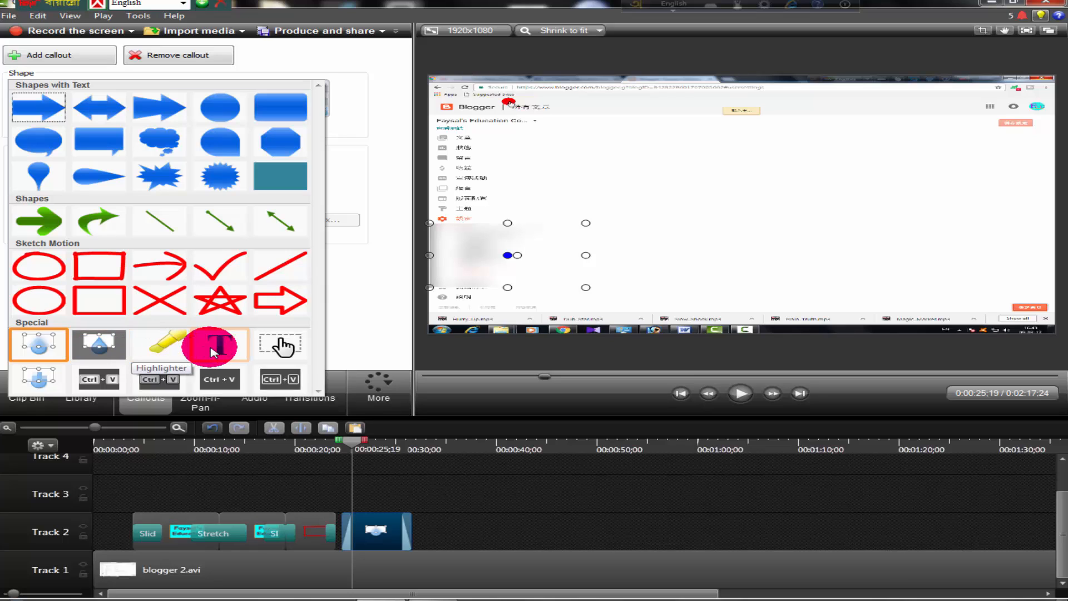
{"action": "left_click", "coordinate": [281, 380]}
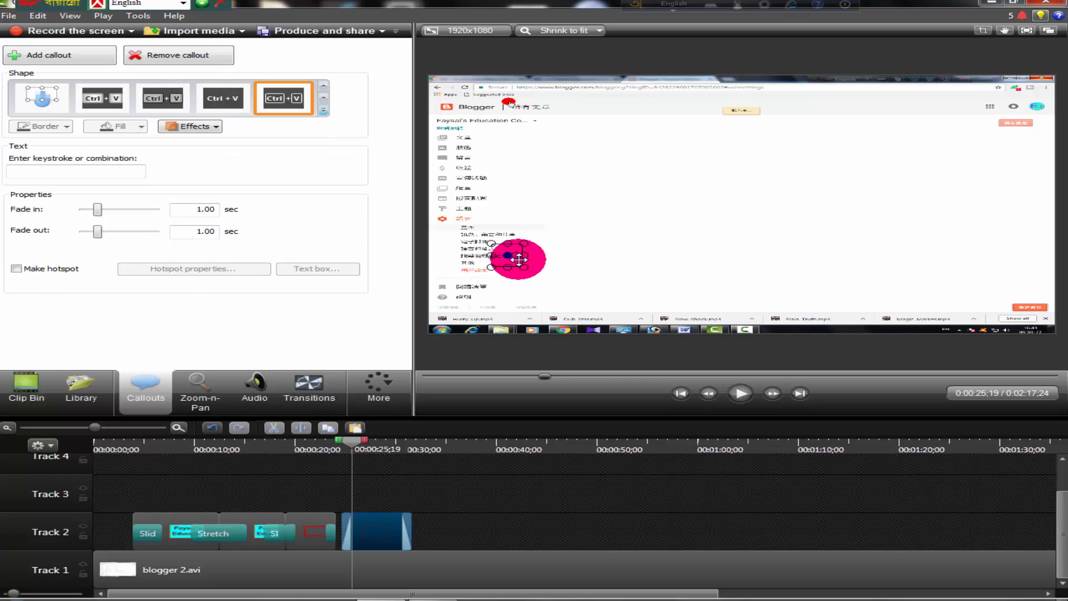
{"action": "mouse_move", "coordinate": [530, 269]}
{"action": "left_mouse_down"}
{"action": "mouse_move", "coordinate": [592, 287]}
{"action": "mouse_move", "coordinate": [515, 259]}
{"action": "left_mouse_up"}
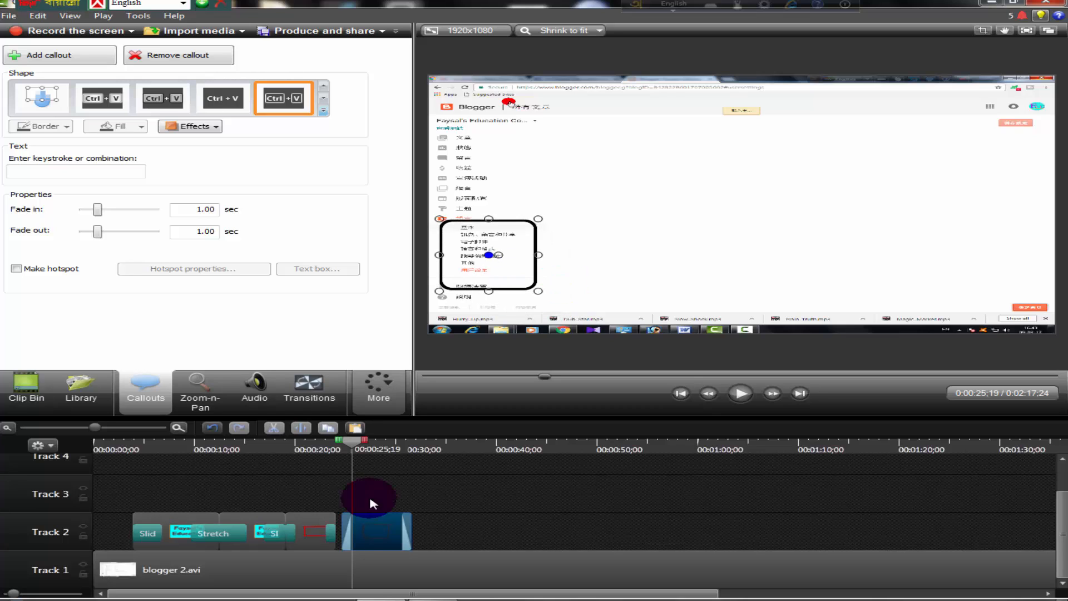
Change the last Track 2 callout's shape to Pixelate, then resize and move it over the sidebar's submenu entries
{"action": "left_click", "coordinate": [325, 111]}
{"action": "left_click", "coordinate": [28, 380]}
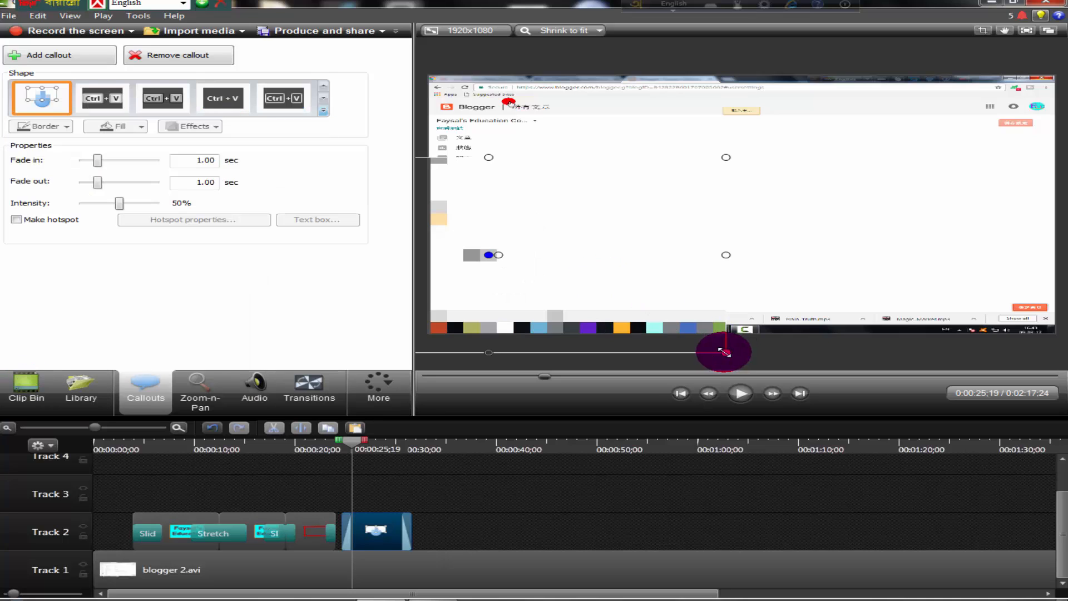
{"action": "left_click_drag", "start_coordinate": [725, 352], "coordinate": [572, 223]}
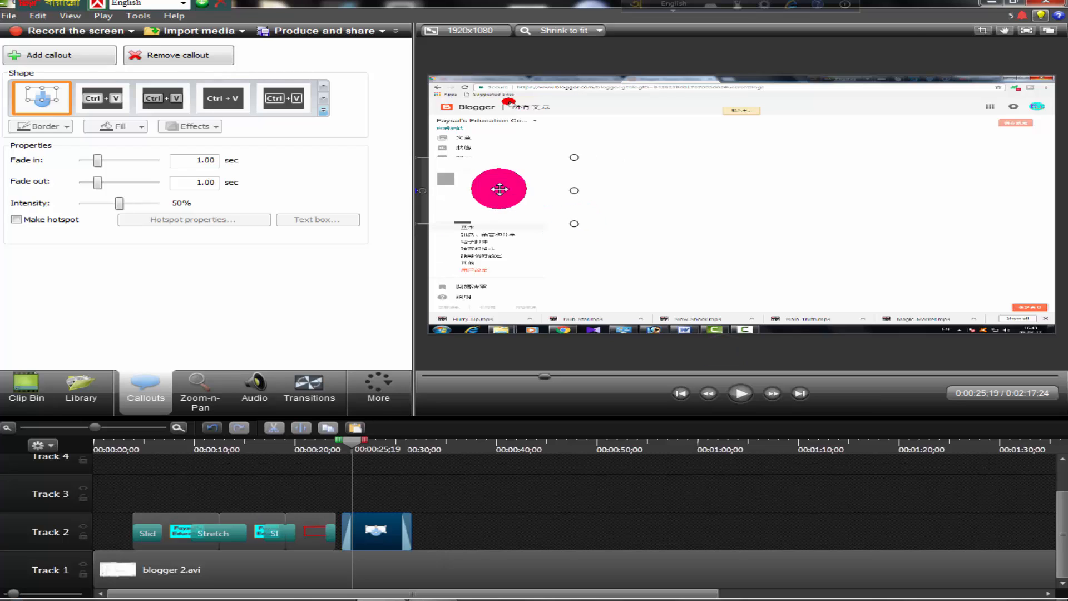
{"action": "left_click_drag", "start_coordinate": [500, 189], "coordinate": [522, 249]}
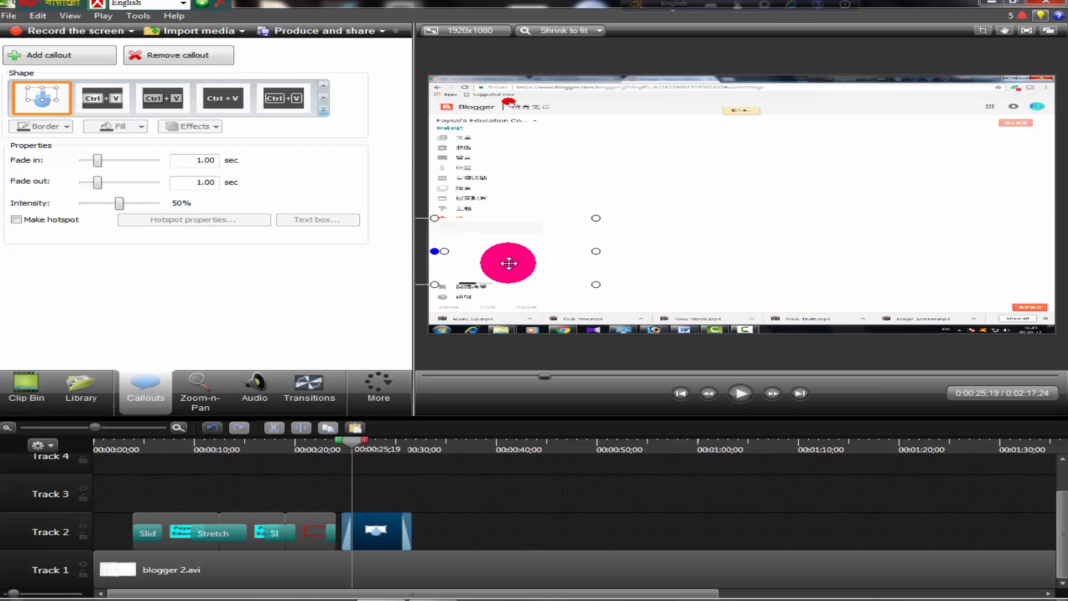
{"action": "left_click_drag", "start_coordinate": [505, 240], "coordinate": [577, 229]}
{"action": "left_click_drag", "start_coordinate": [537, 252], "coordinate": [545, 254]}
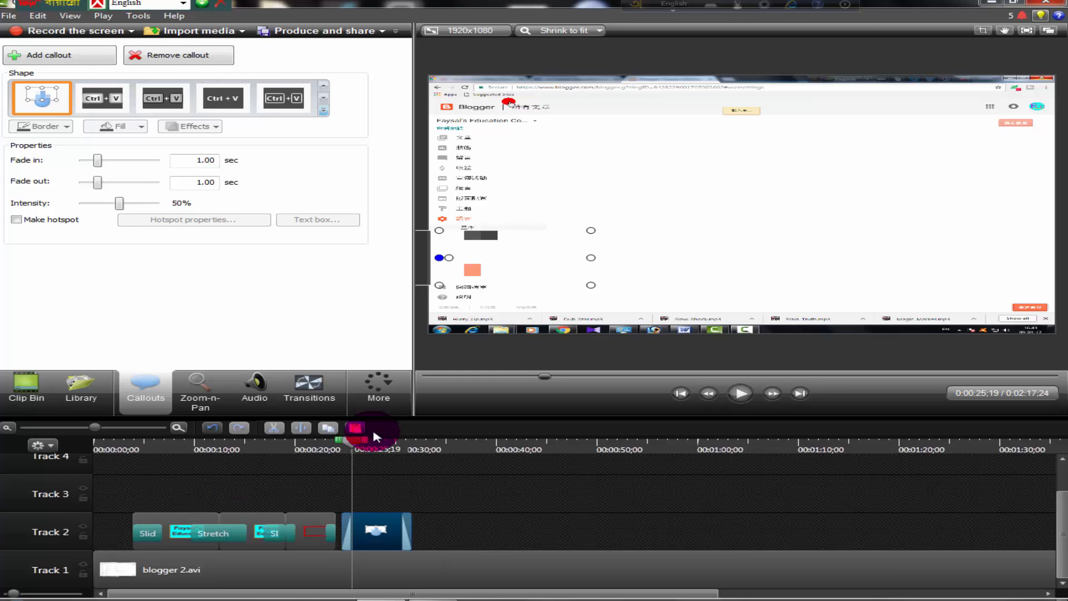
Review the callouts by playing the timeline from about 19 seconds, then return to 0:00:08;08 to preview the banner
{"action": "left_click_drag", "start_coordinate": [351, 448], "coordinate": [285, 447]}
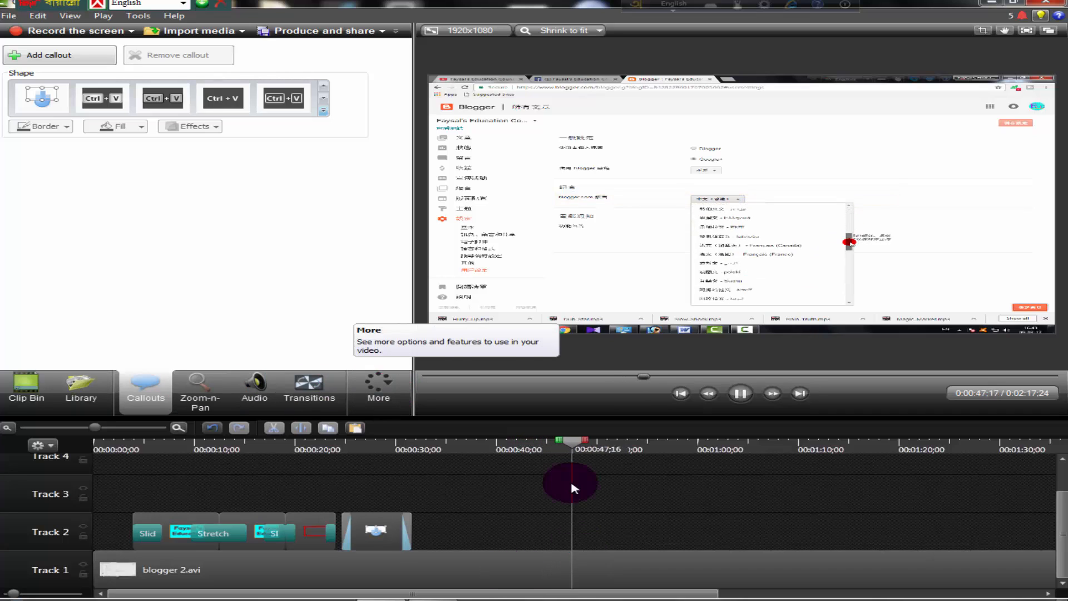
{"action": "left_click_drag", "start_coordinate": [578, 440], "coordinate": [177, 498]}
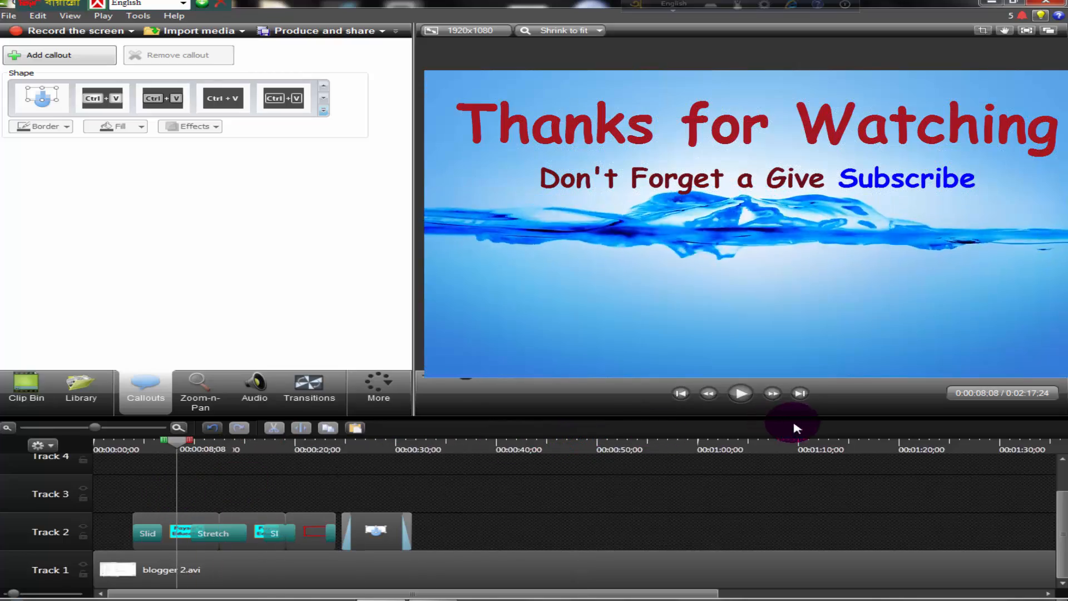
{"action": "left_click", "coordinate": [740, 393]}
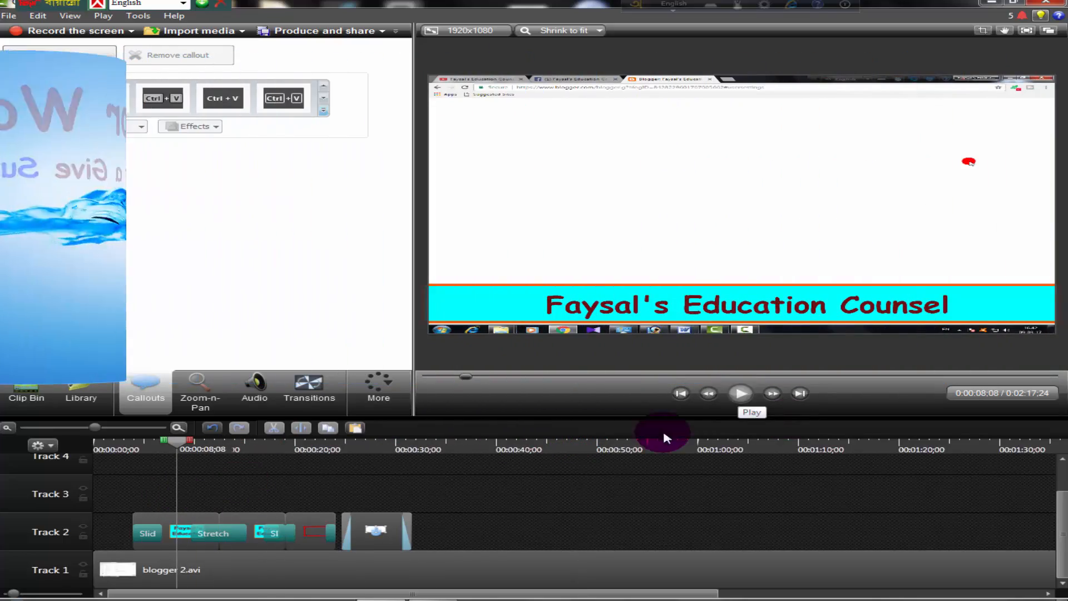